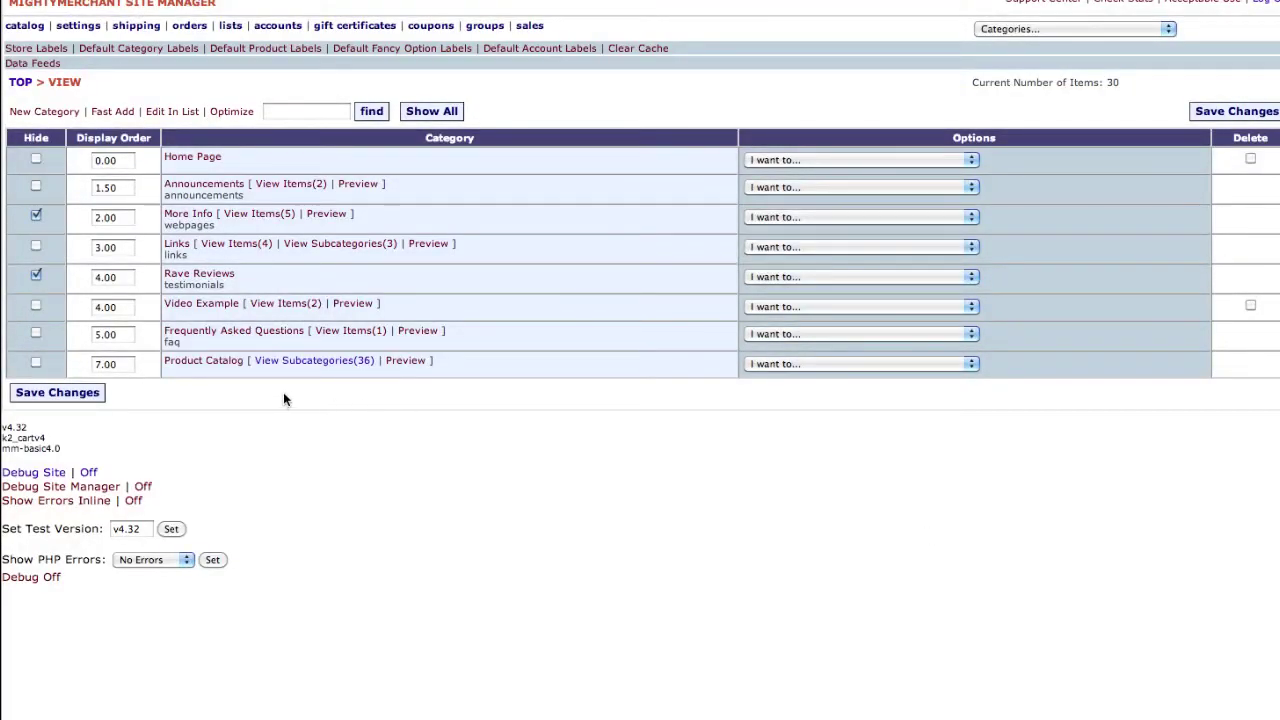
- Show the 36 subcategories of Product Catalog, New Items through Gift Certificates
{"action": "left_click", "coordinate": [340, 362]}
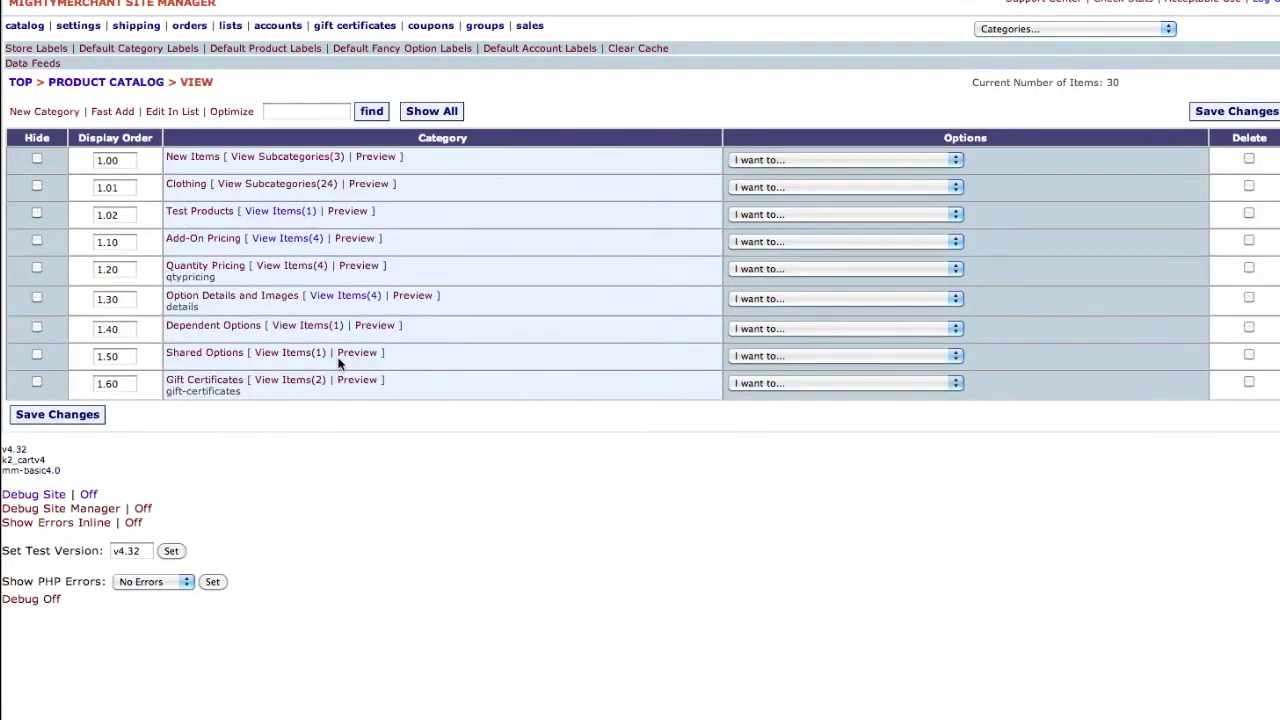
- Edit Camp Shirt from Option Details and Images, keeping Surcharge as the shipping charge type
{"action": "left_click", "coordinate": [335, 296]}
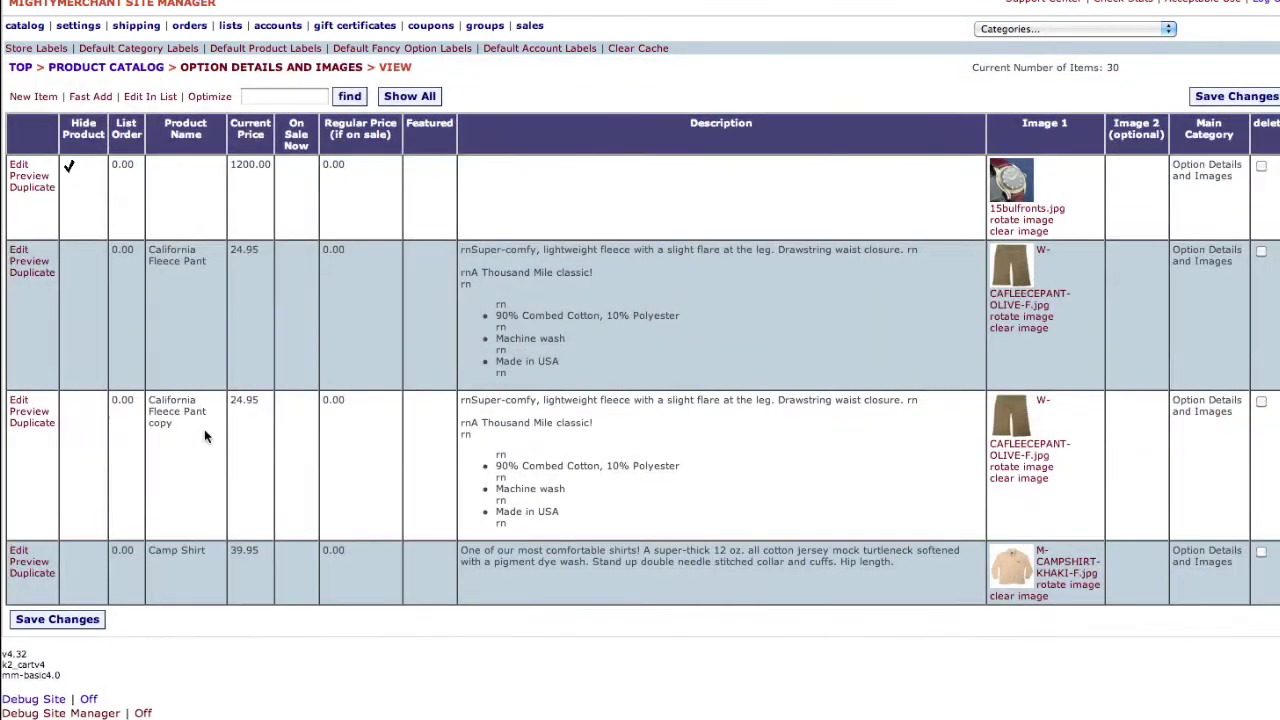
{"action": "left_click", "coordinate": [19, 551]}
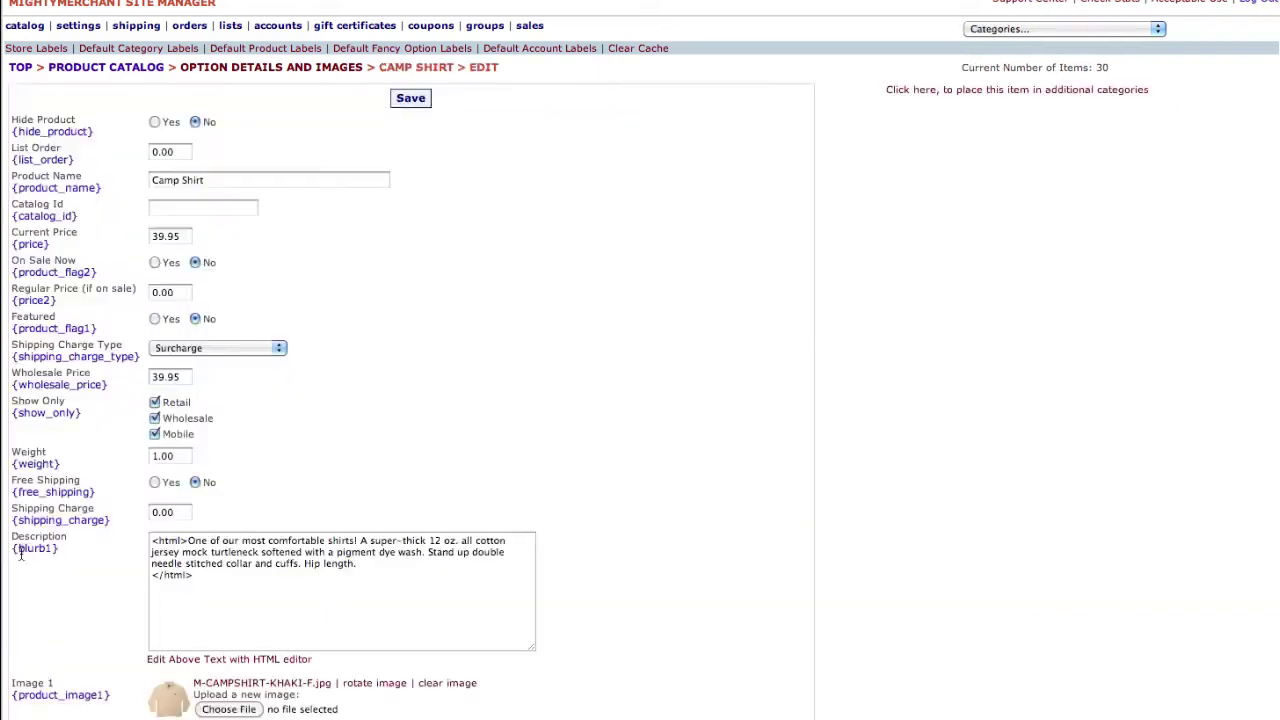
{"action": "left_click_drag", "start_coordinate": [132, 350], "coordinate": [10, 346]}
{"action": "left_click", "coordinate": [425, 368]}
{"action": "left_click", "coordinate": [270, 347]}
{"action": "left_click", "coordinate": [270, 347]}
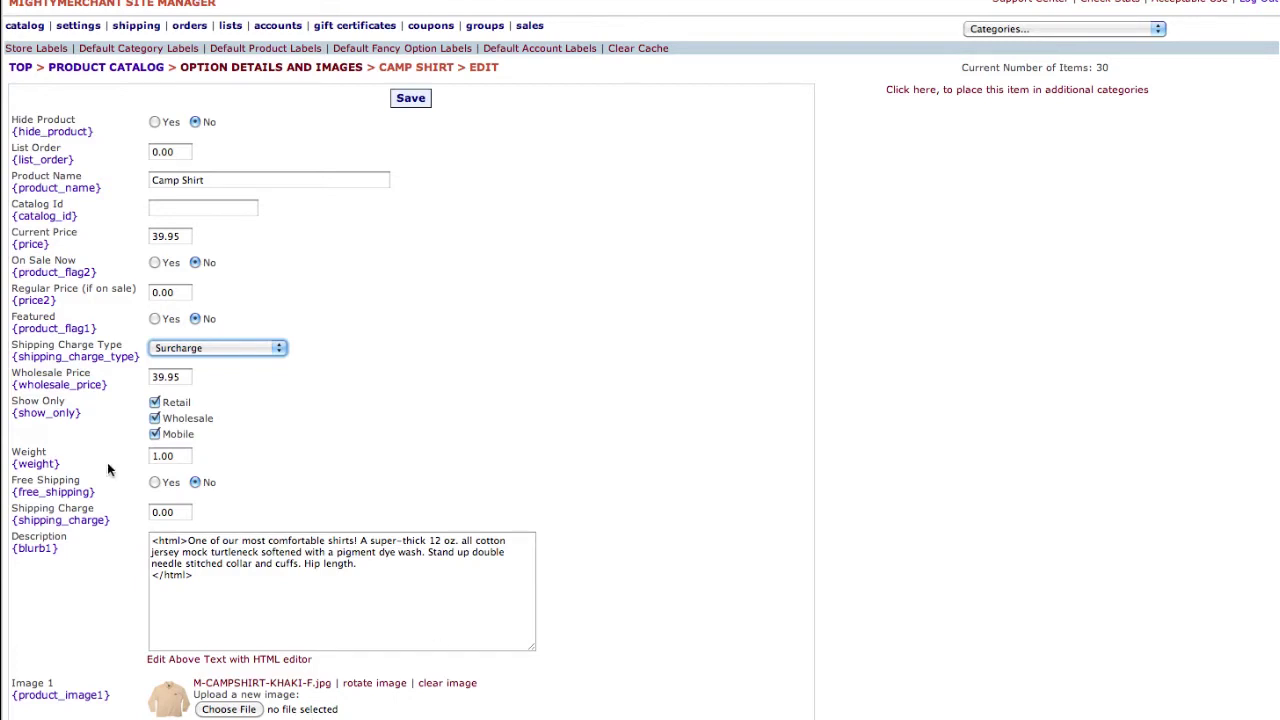
- Enter a Shipping Charge of 10 and recalculate cart shipping to $16.95
{"action": "double_click", "coordinate": [186, 515]}
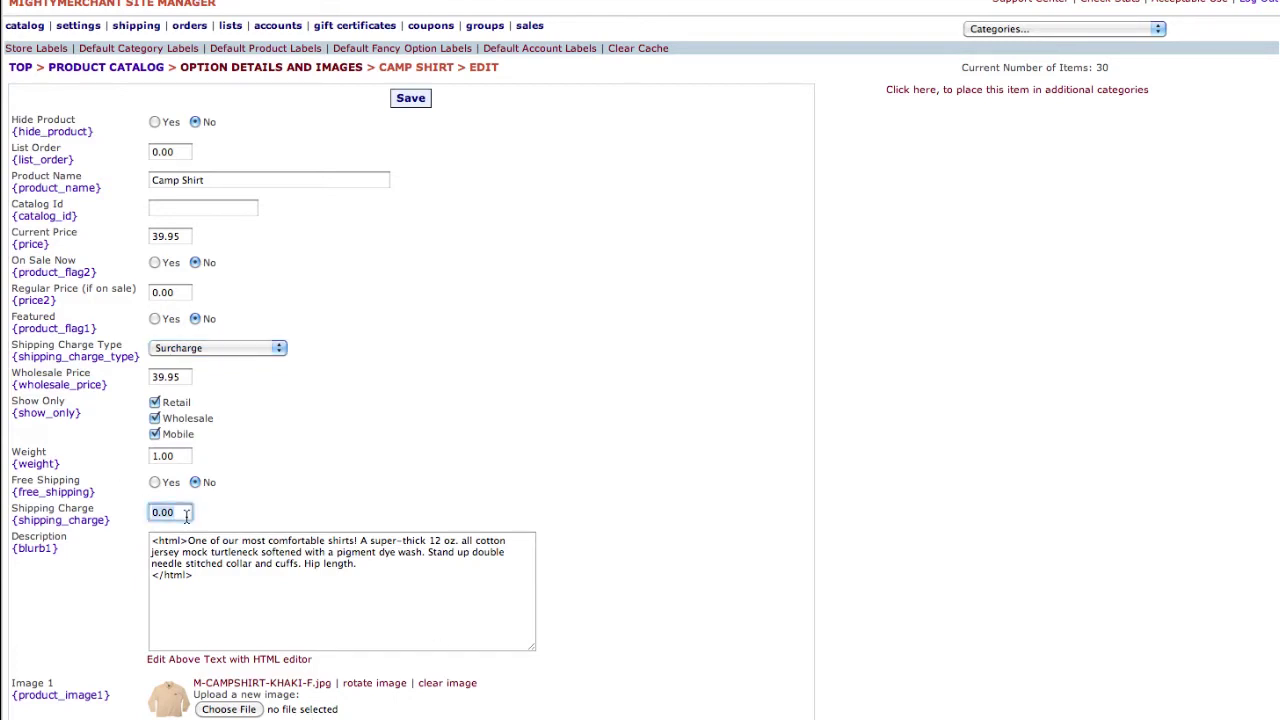
{"action": "type", "text": "10"}
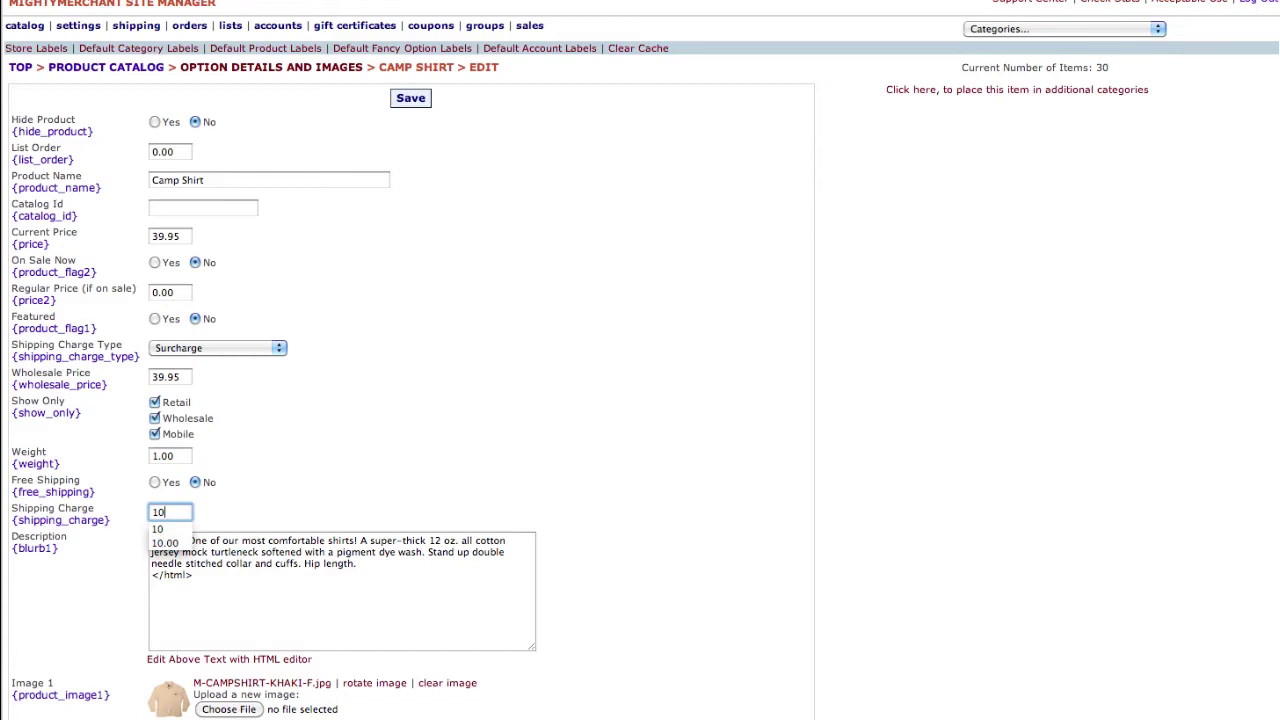
{"action": "key", "text": "Escape"}
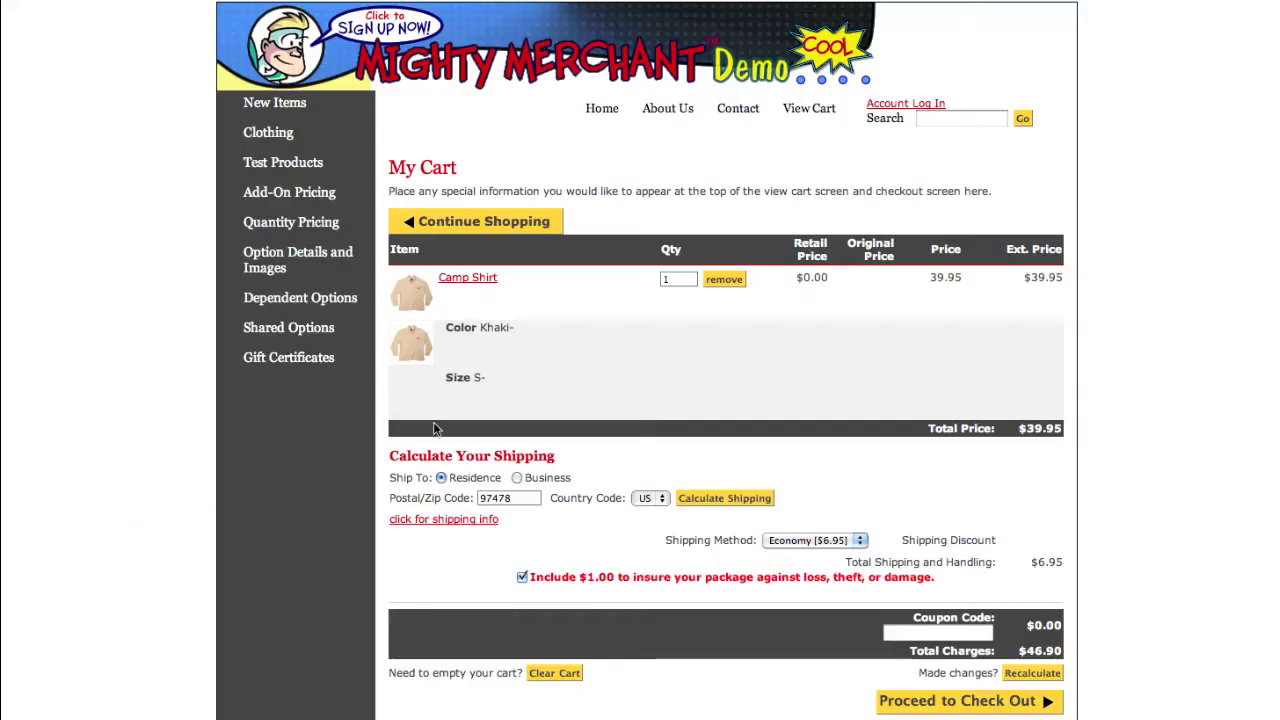
{"action": "left_click", "coordinate": [758, 502]}
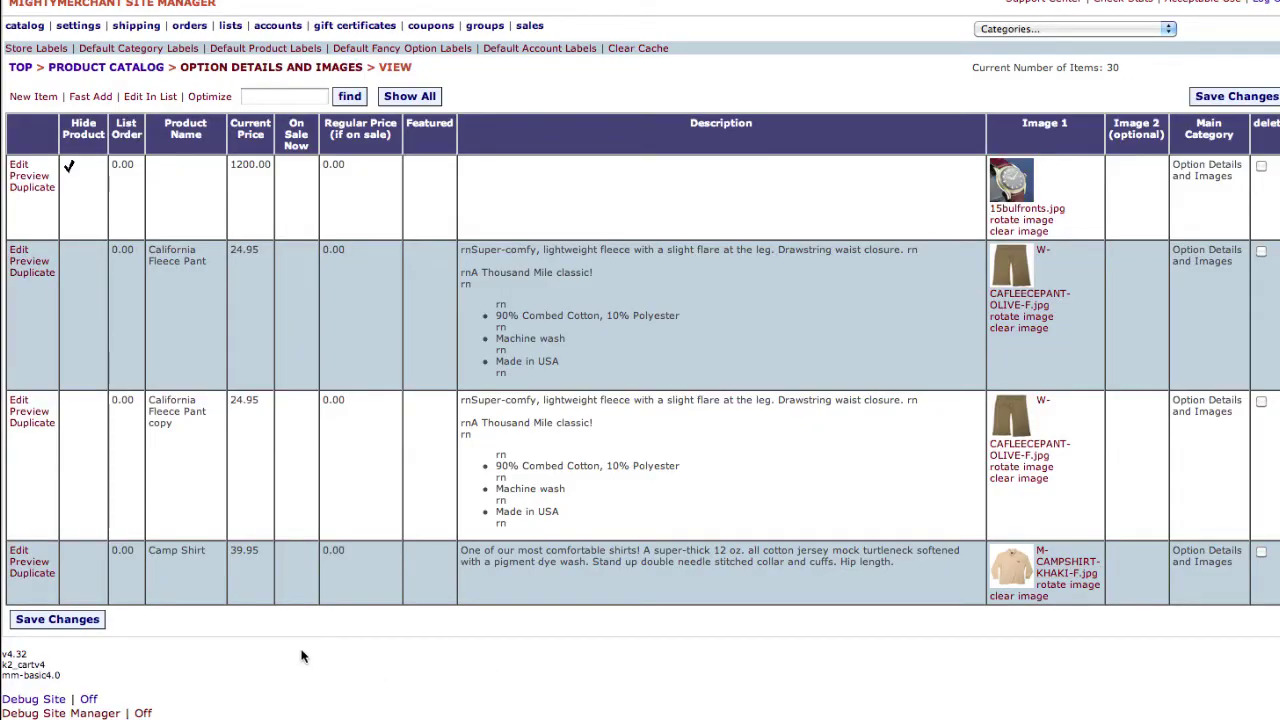
- Change Camp Shirt's shipping charge type to One Time Surcharge
{"action": "left_click", "coordinate": [16, 552]}
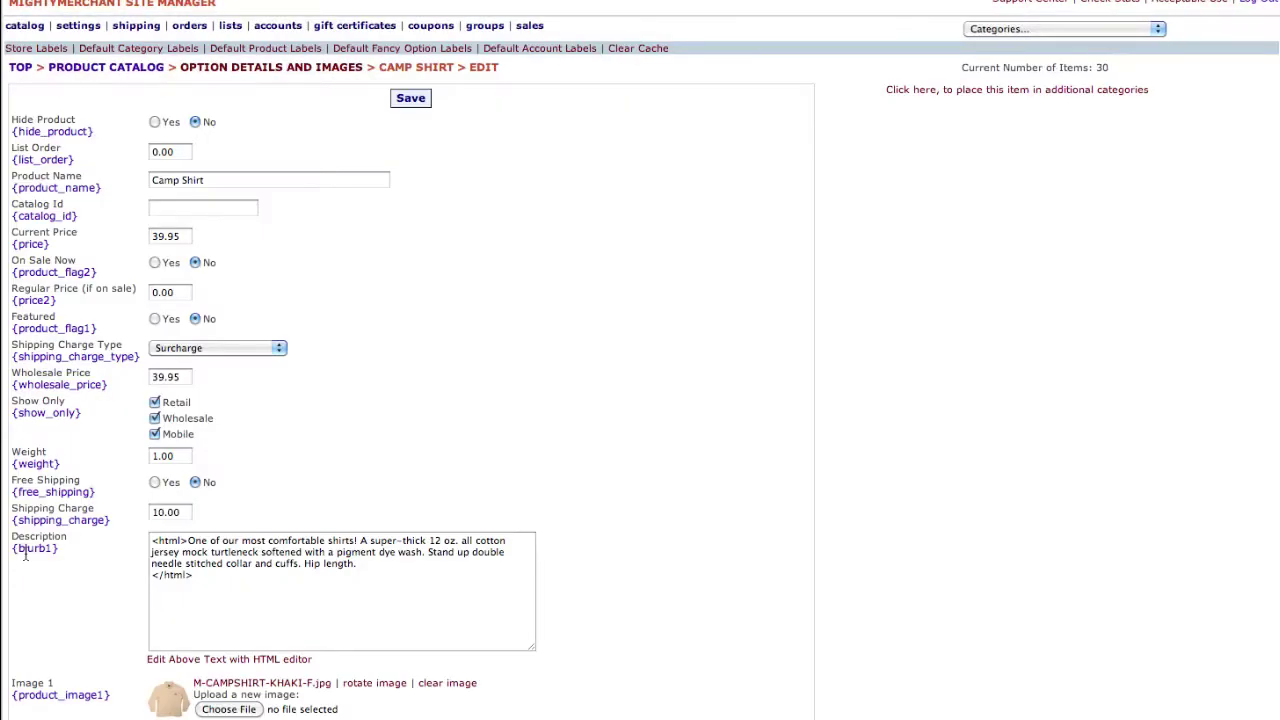
{"action": "left_click", "coordinate": [234, 346]}
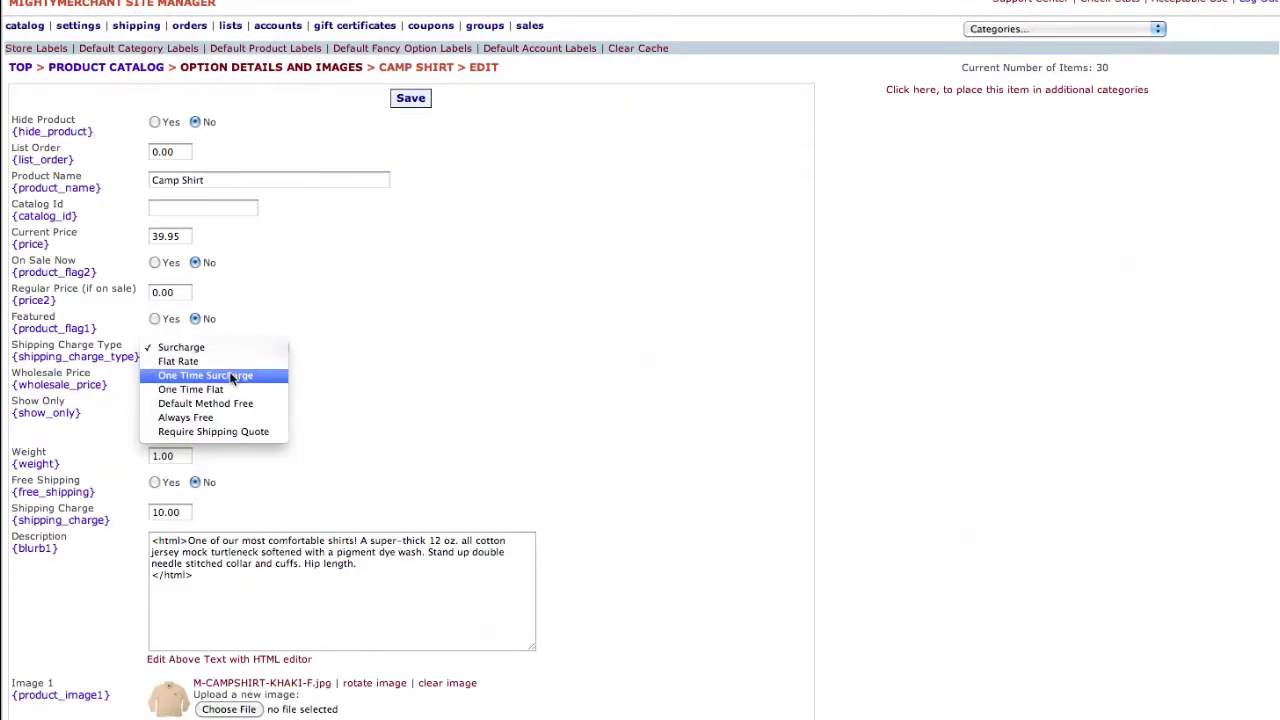
{"action": "left_click", "coordinate": [232, 376]}
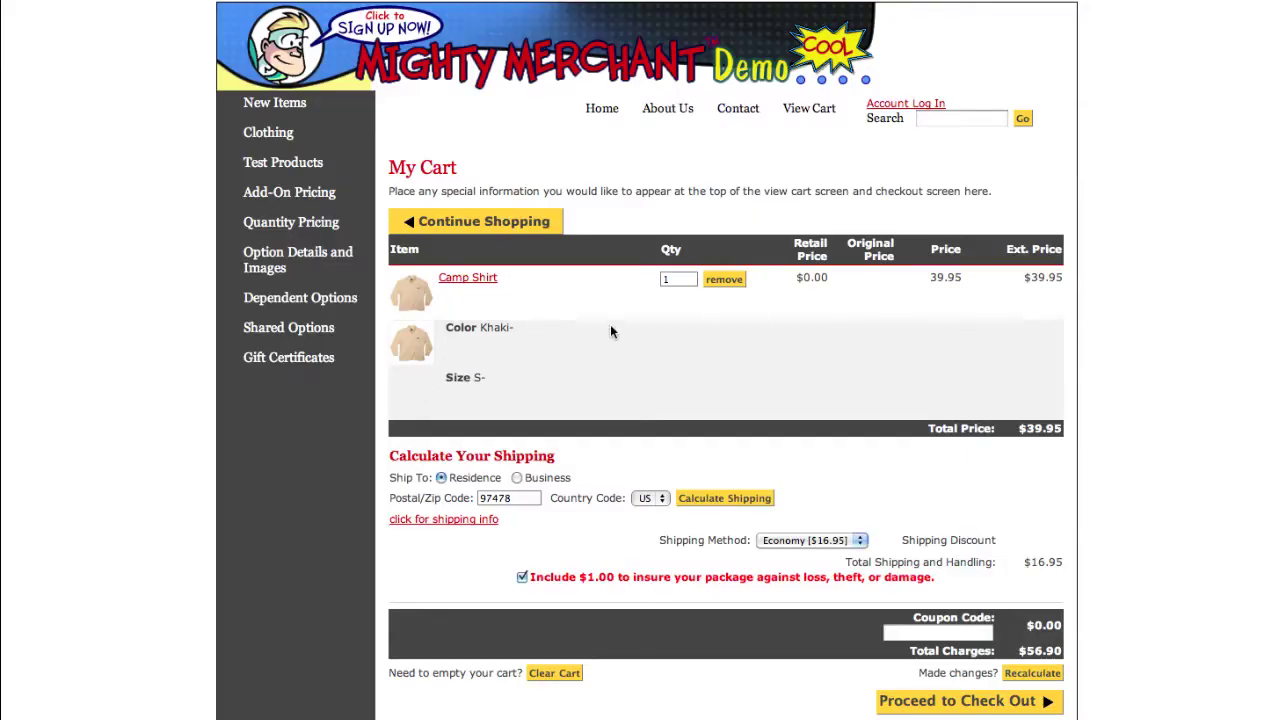
- Set the cart quantity to 600 and confirm shipping stays $16.95
{"action": "double_click", "coordinate": [669, 281]}
{"action": "type", "text": "600"}
{"action": "key", "text": "Escape"}
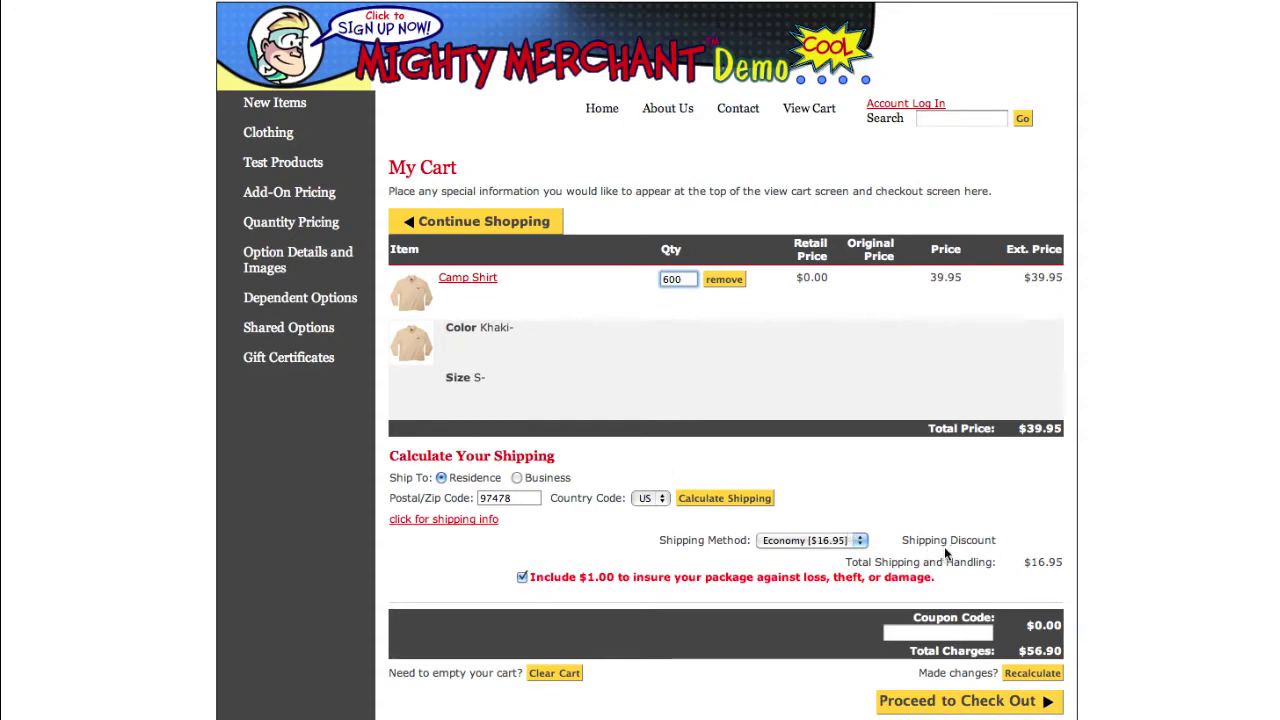
{"action": "left_click_drag", "start_coordinate": [1016, 563], "coordinate": [1062, 564]}
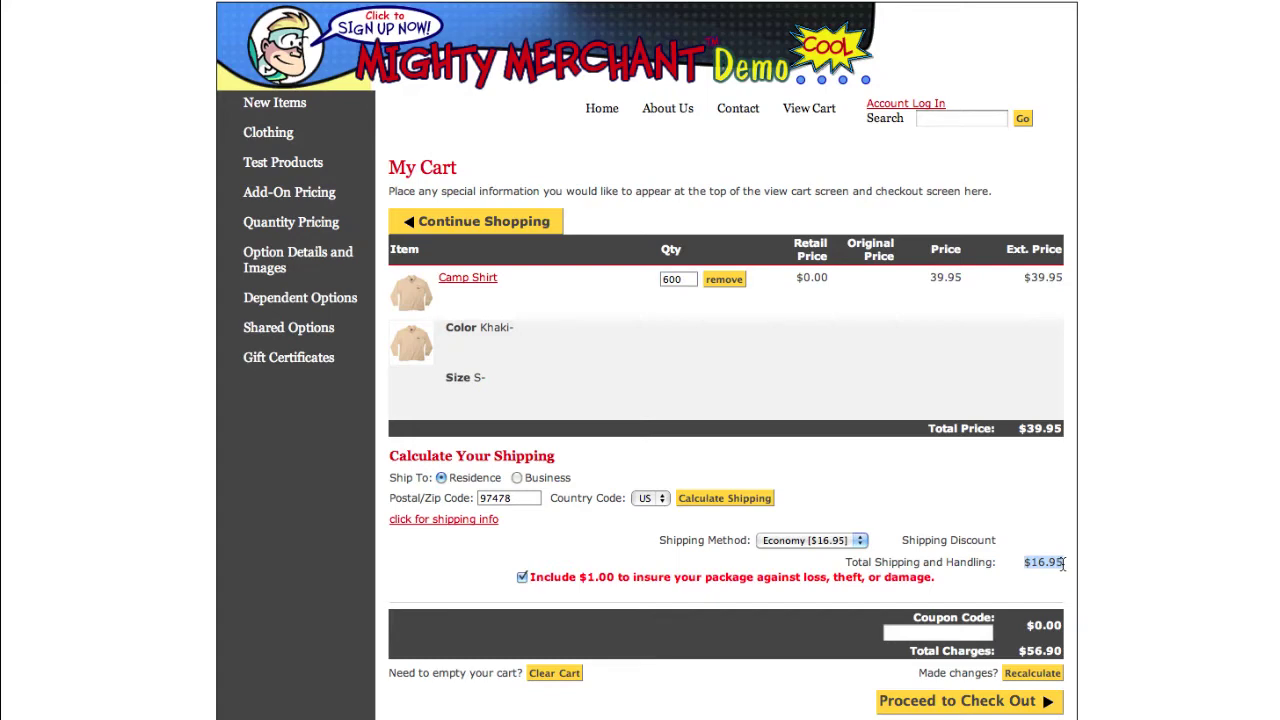
{"action": "left_click", "coordinate": [1016, 567]}
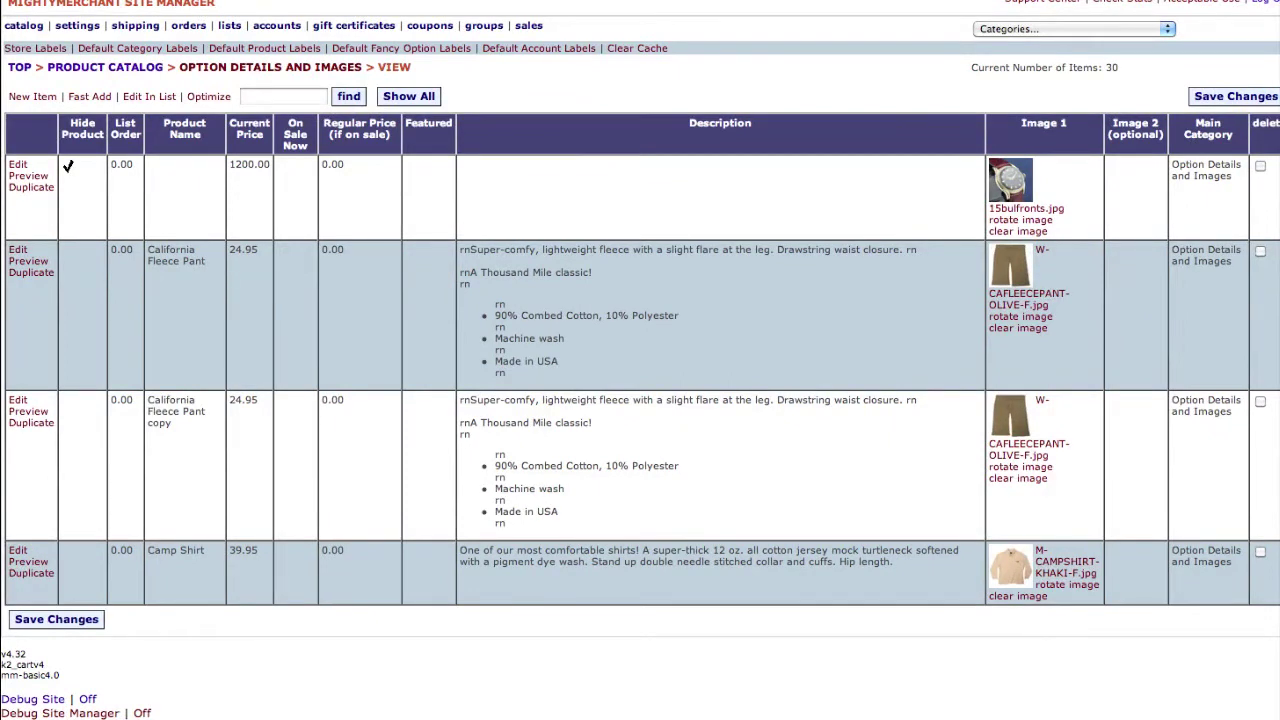
- Switch Camp Shirt to Flat Rate shipping and recalculate the 600-shirt cart
{"action": "left_click", "coordinate": [18, 551]}
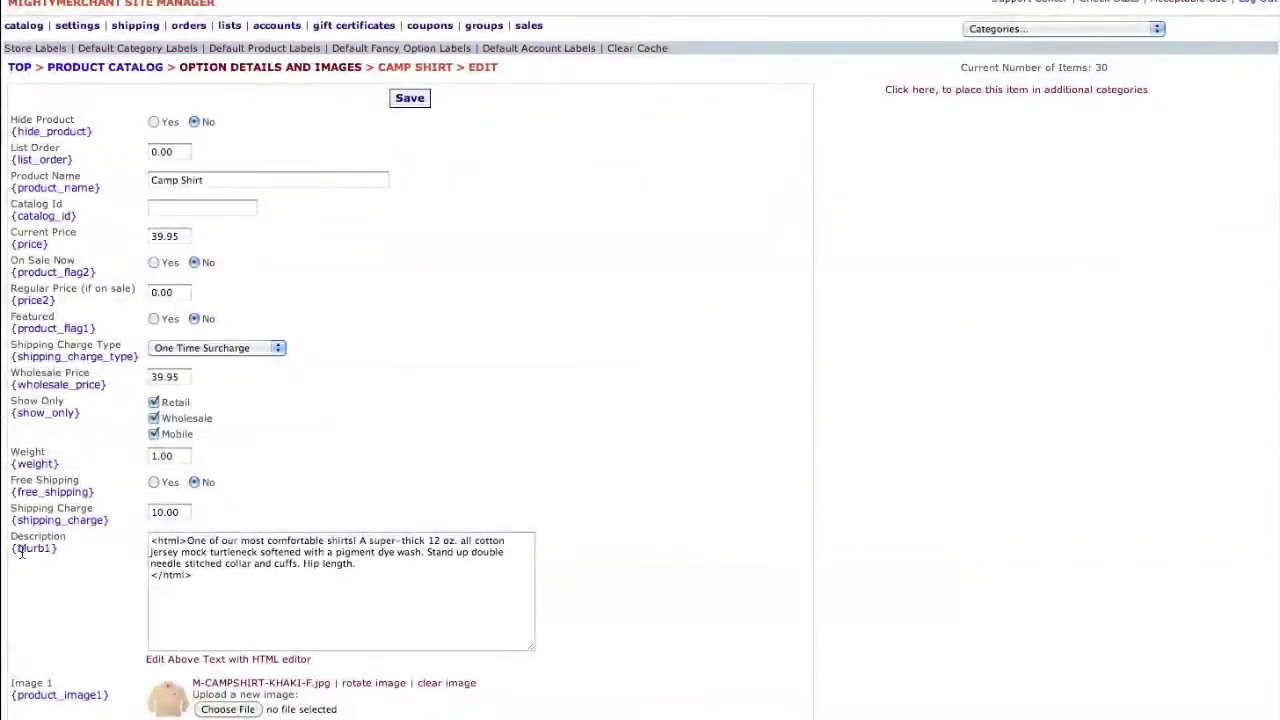
{"action": "left_click", "coordinate": [239, 344]}
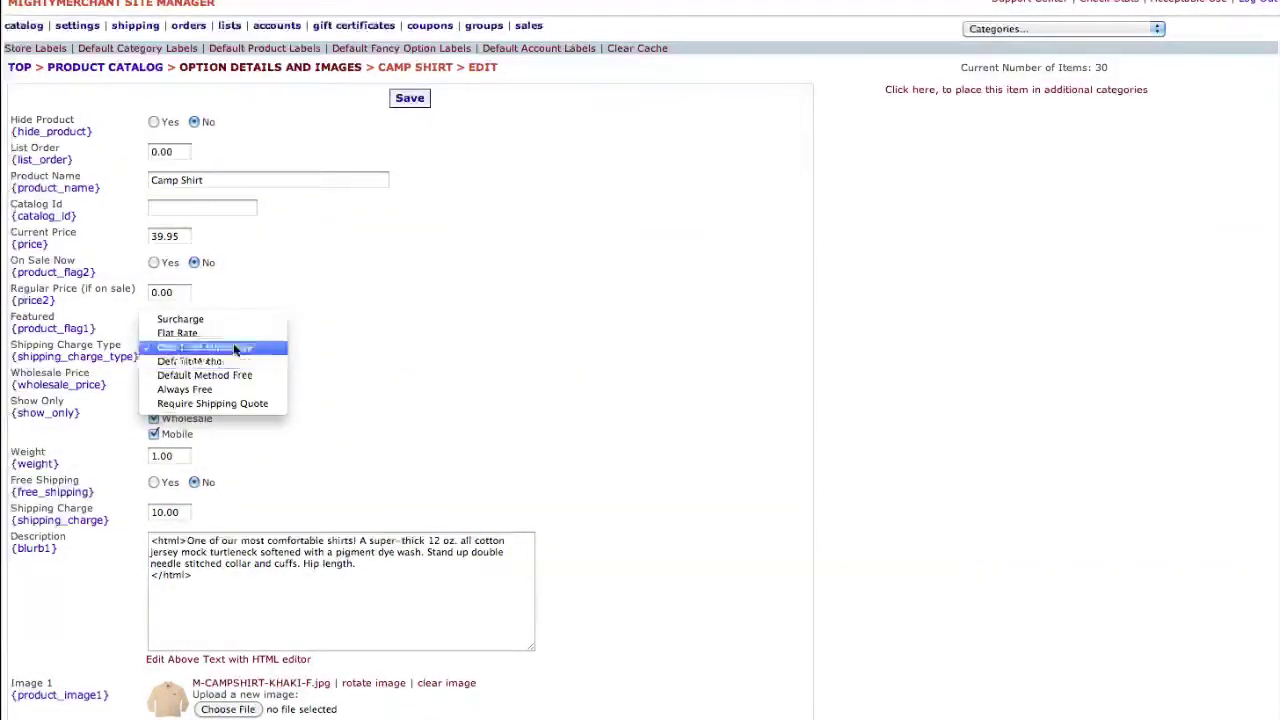
{"action": "left_click", "coordinate": [234, 333]}
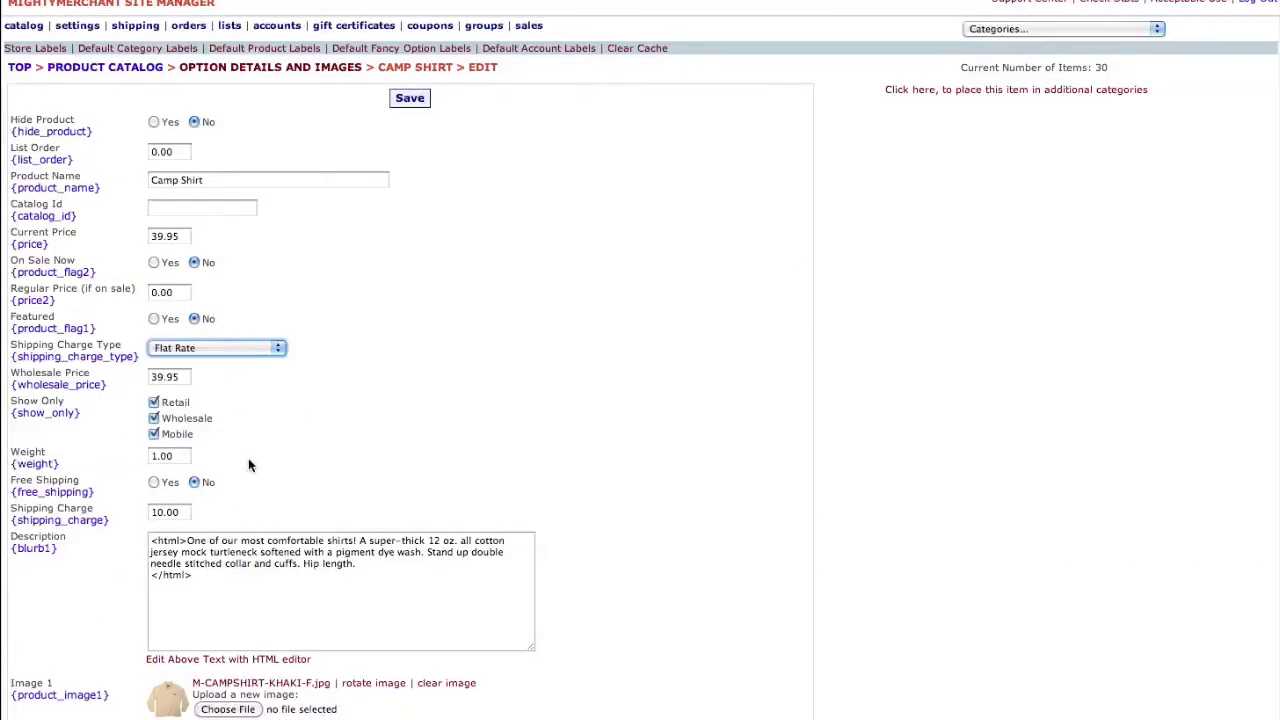
{"action": "left_click", "coordinate": [171, 510]}
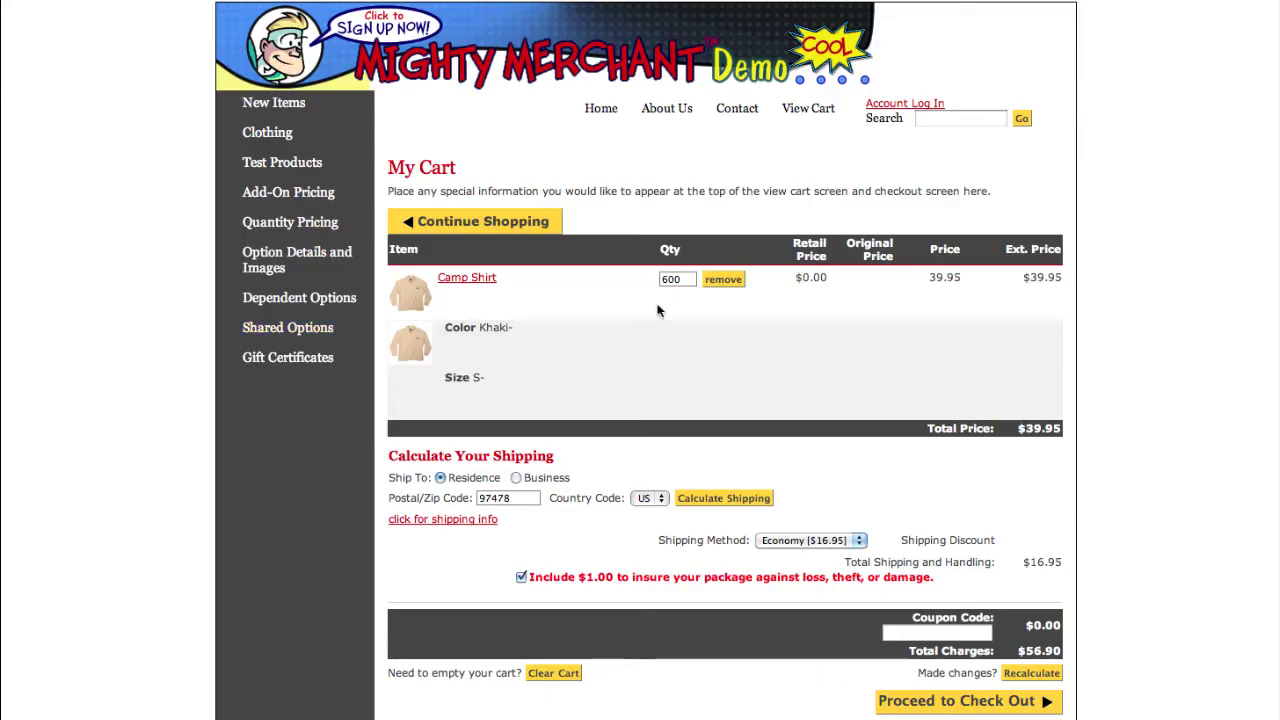
{"action": "left_click", "coordinate": [733, 500]}
- Change the cart quantity to 1, giving $10.00 shipping
{"action": "left_click", "coordinate": [696, 279]}
{"action": "key", "text": "BackSpace"}
{"action": "key", "text": "BackSpace"}
{"action": "key", "text": "BackSpace"}
{"action": "type", "text": "1"}
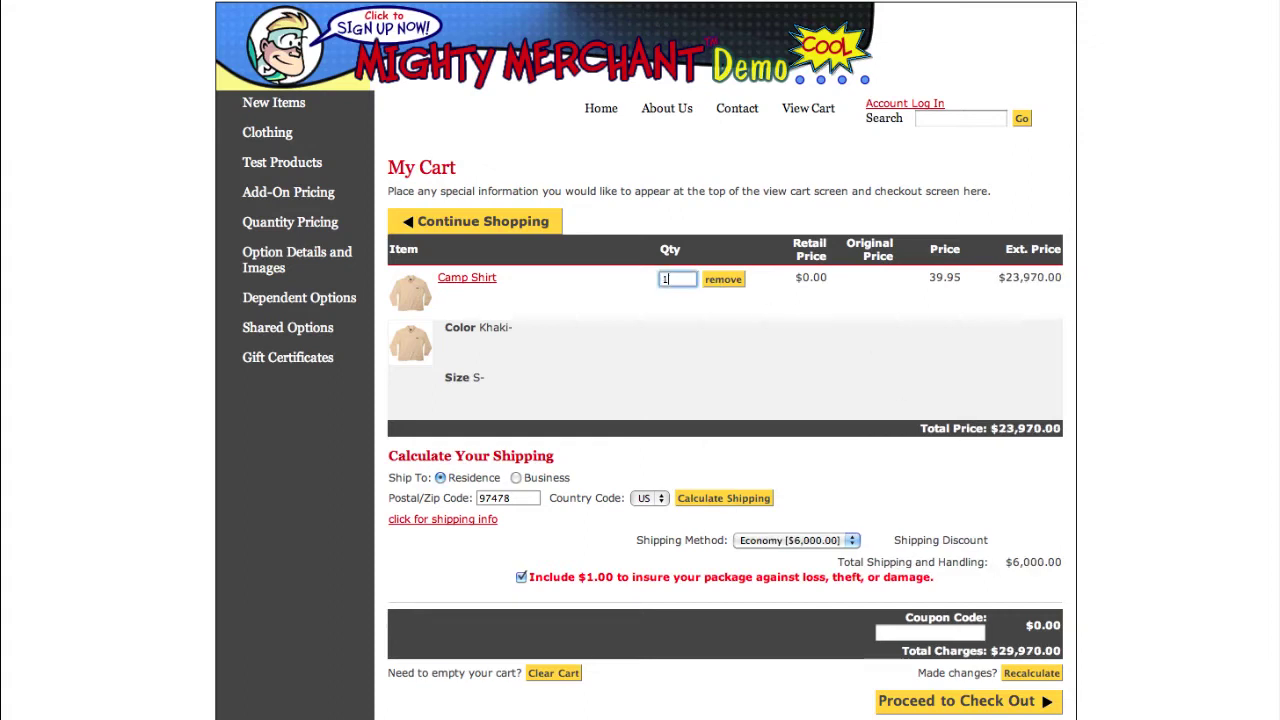
{"action": "key", "text": "Return"}
{"action": "double_click", "coordinate": [1042, 561]}
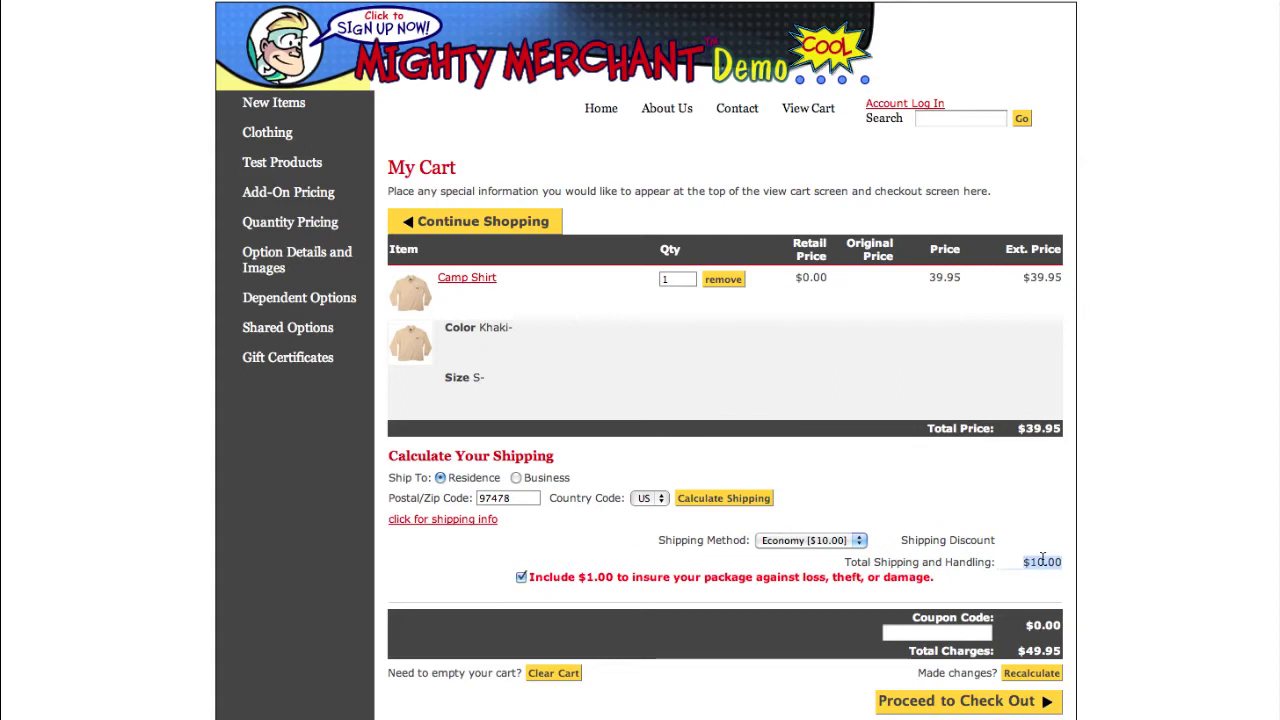
{"action": "left_click", "coordinate": [1043, 558]}
- Set the cart quantity back to 600, giving $6,000.00 shipping
{"action": "left_click", "coordinate": [687, 281]}
{"action": "type", "text": "600"}
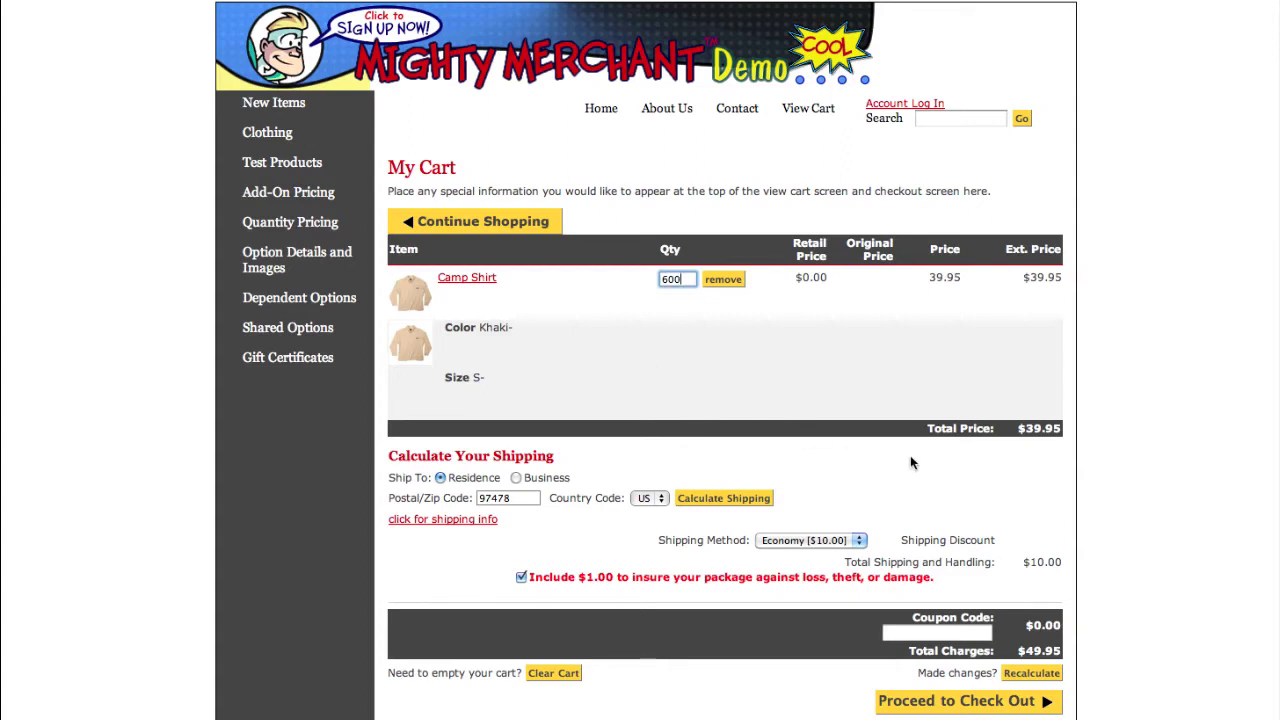
{"action": "key", "text": "Tab"}
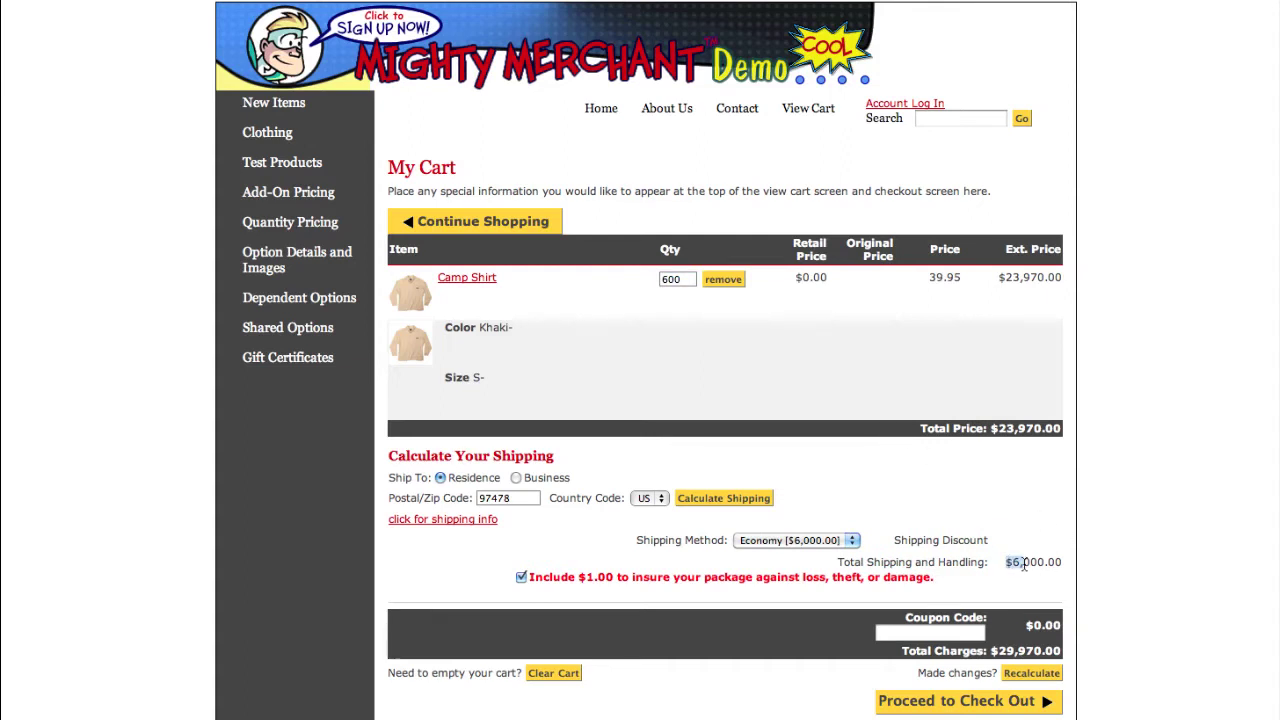
{"action": "left_click_drag", "start_coordinate": [1024, 566], "coordinate": [1060, 566]}
{"action": "left_click", "coordinate": [1064, 566]}
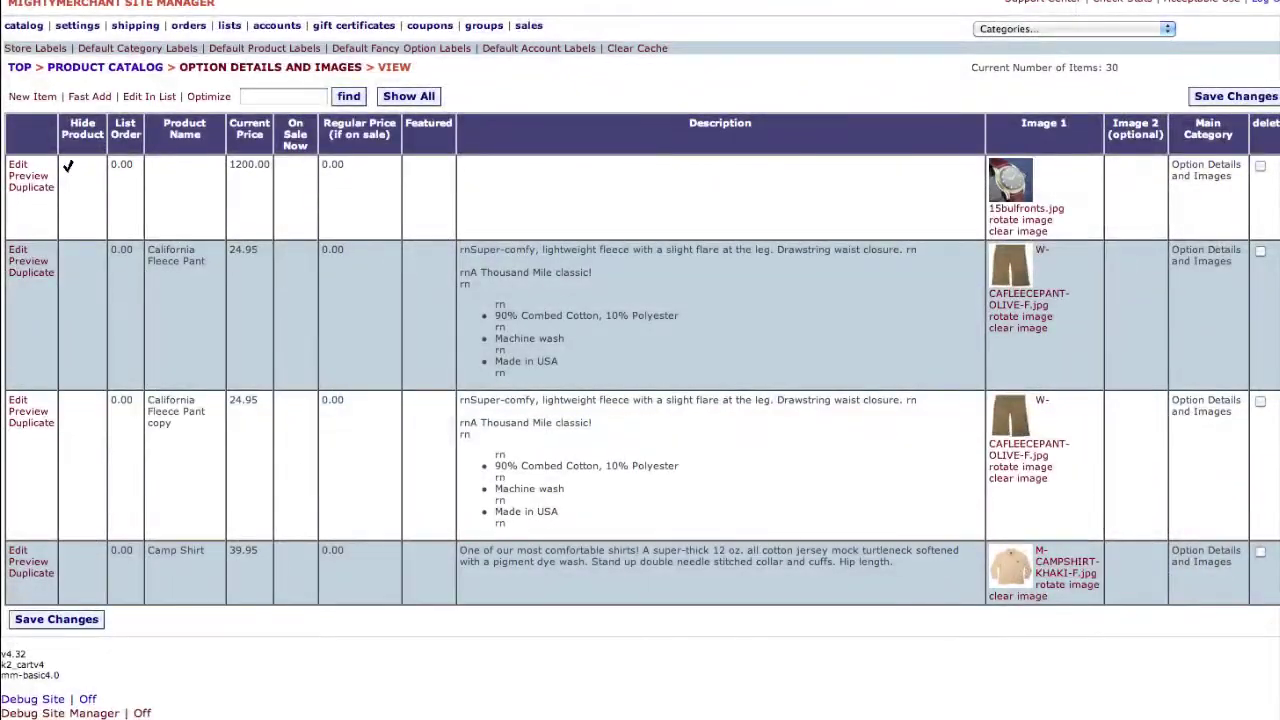
- Switch Camp Shirt to One Time Flat; the 600-shirt cart now ships for $10.00
{"action": "left_click", "coordinate": [19, 551]}
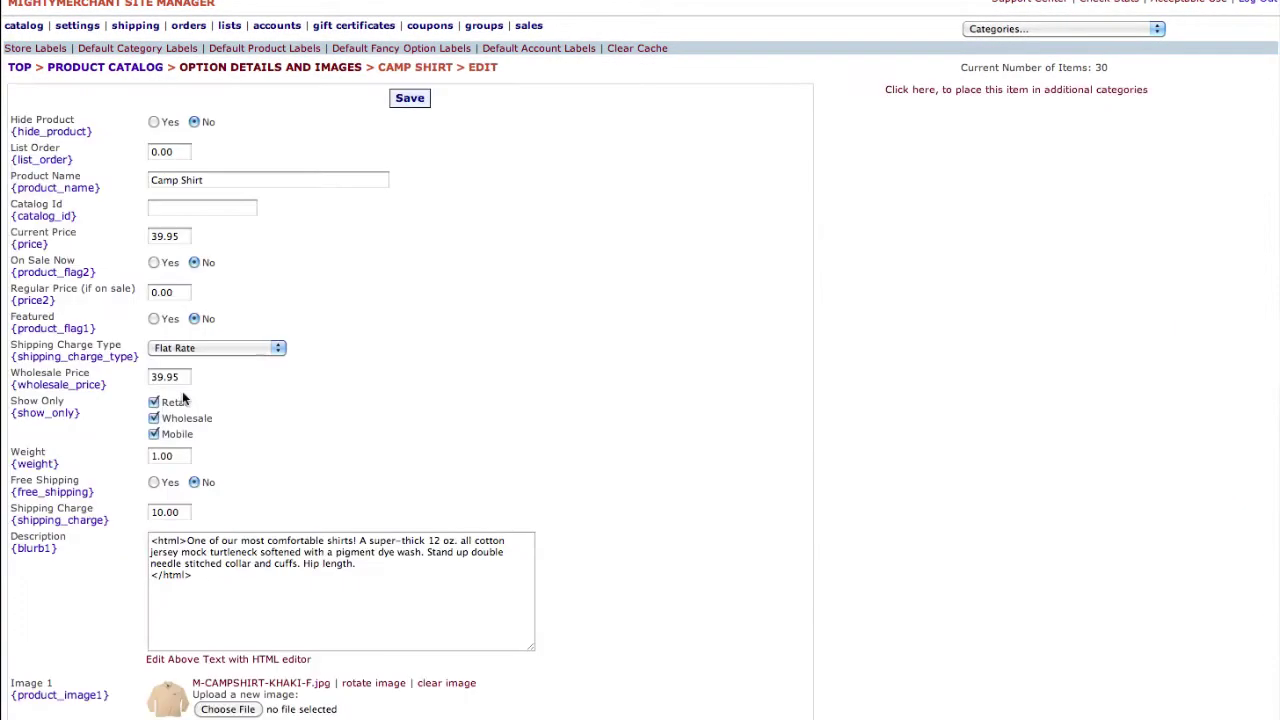
{"action": "left_click", "coordinate": [196, 350]}
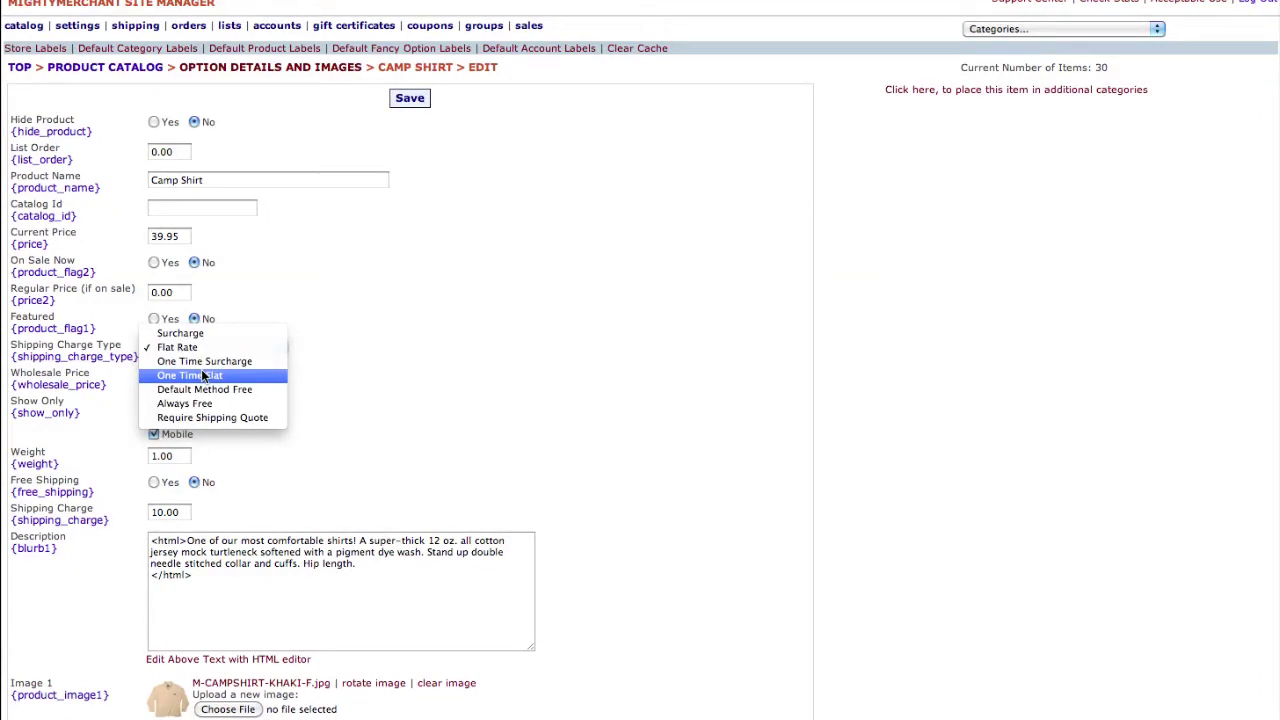
{"action": "left_click", "coordinate": [203, 375]}
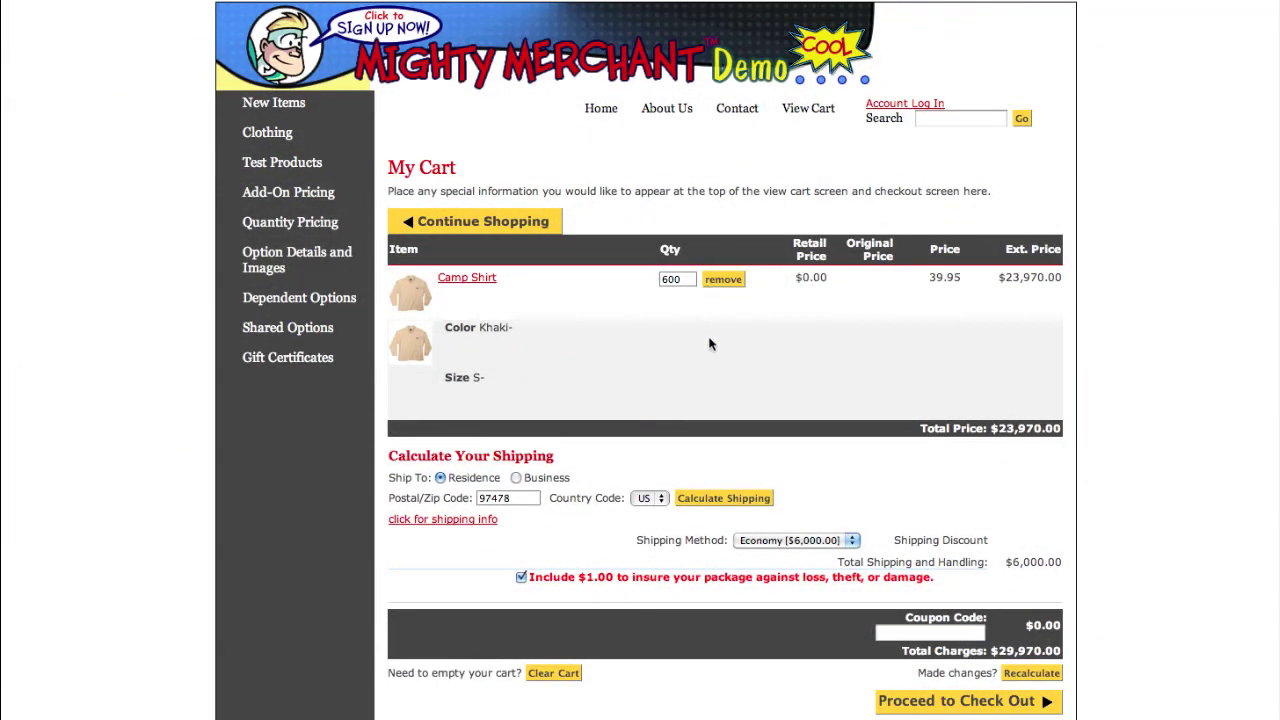
{"action": "left_click", "coordinate": [720, 497]}
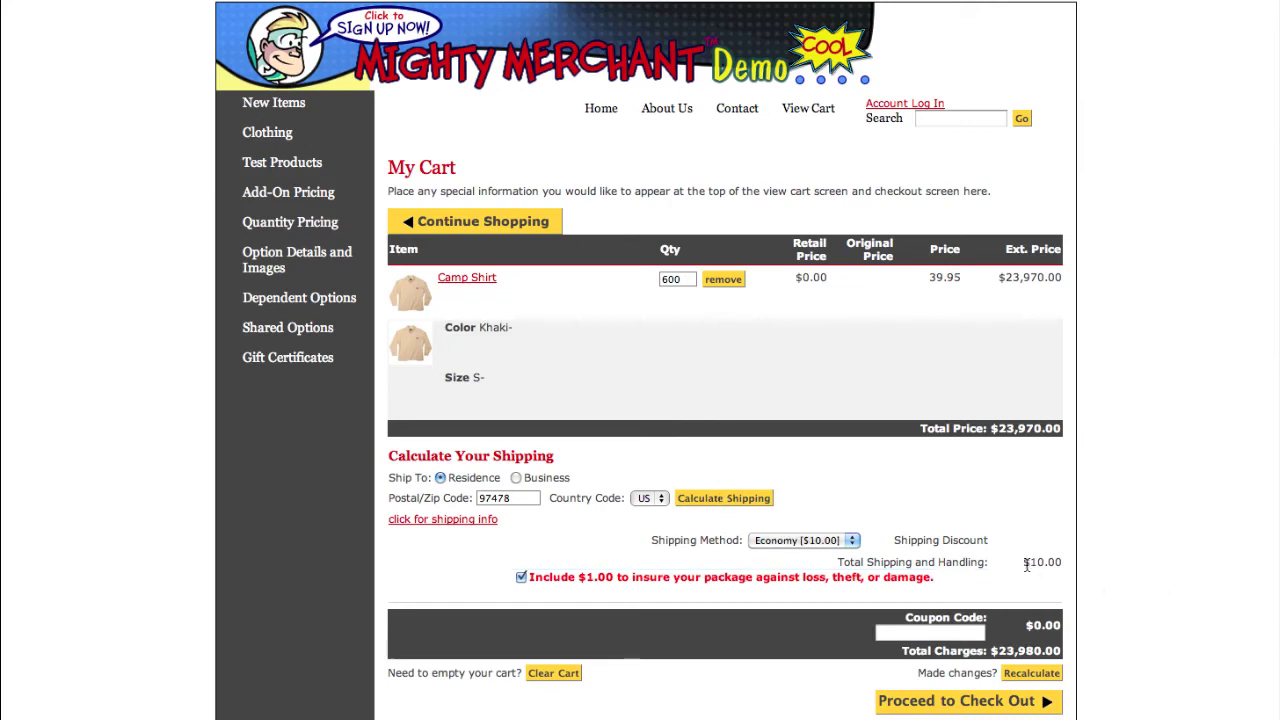
{"action": "left_click_drag", "start_coordinate": [1022, 562], "coordinate": [1063, 562]}
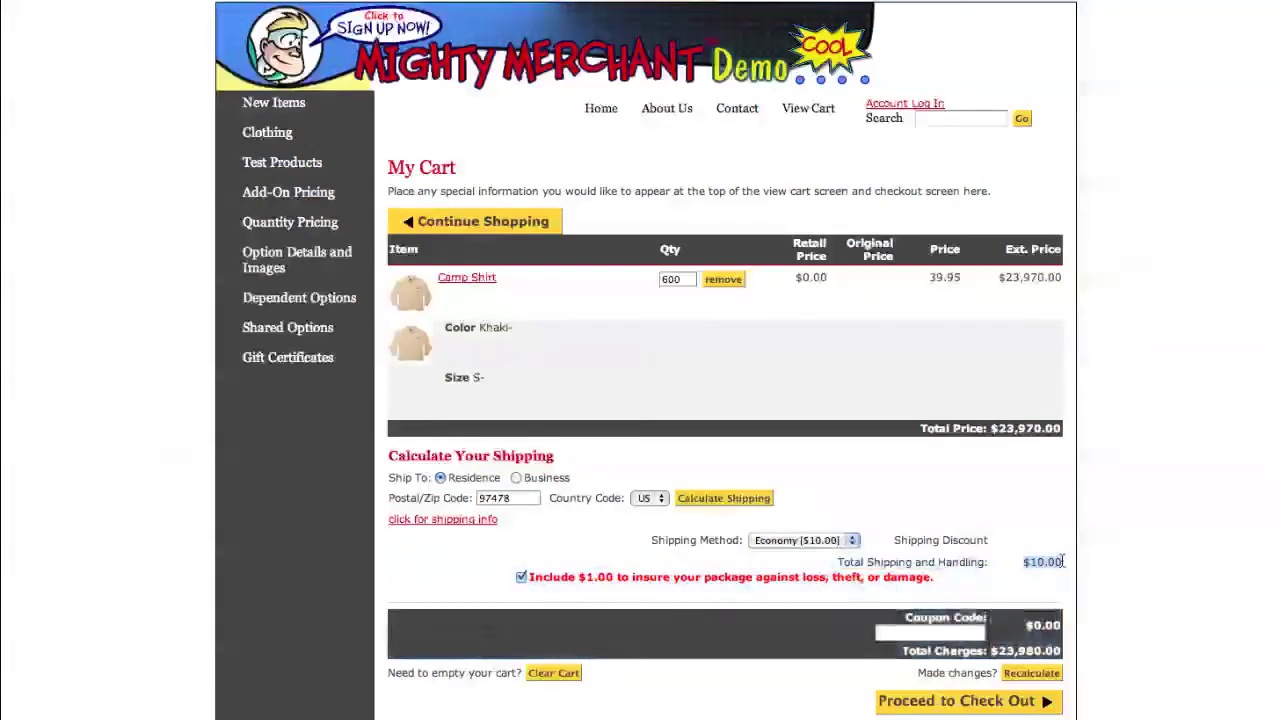
{"action": "left_click", "coordinate": [1064, 563]}
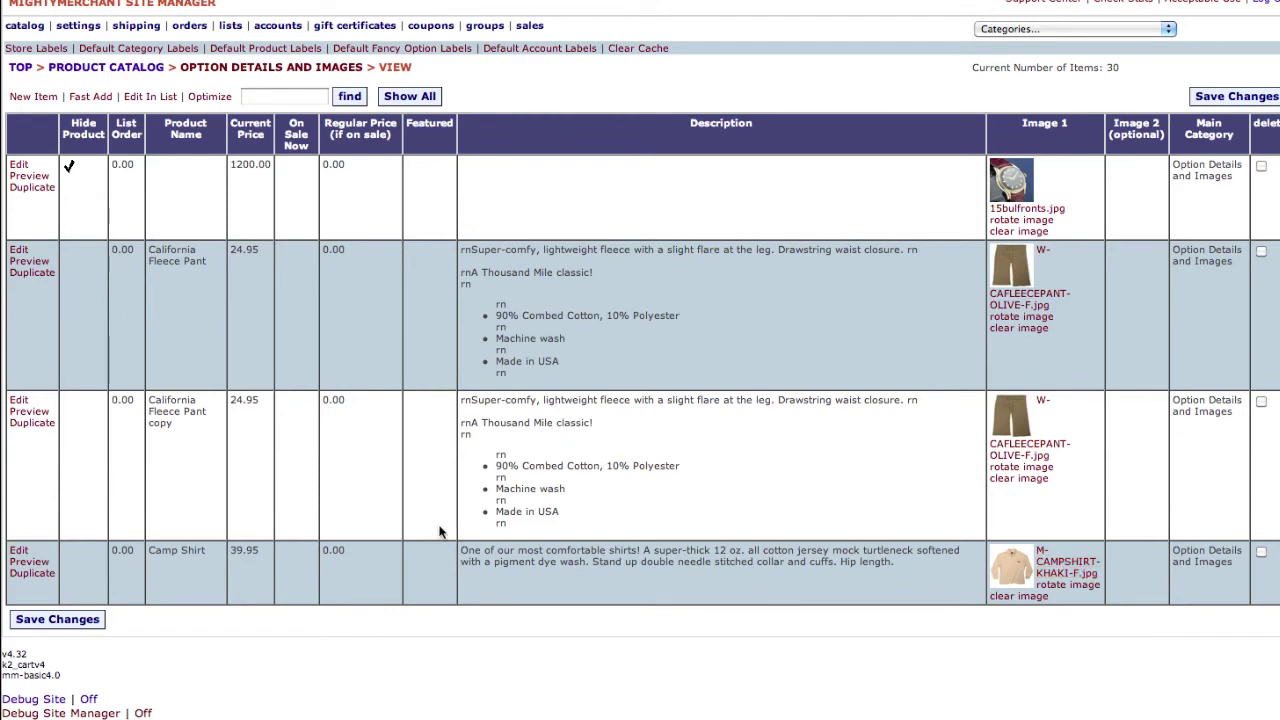
- Set Camp Shirt to Default Method Free; Economy ships $0.00, 3-Day costs $14.95
{"action": "left_click", "coordinate": [19, 551]}
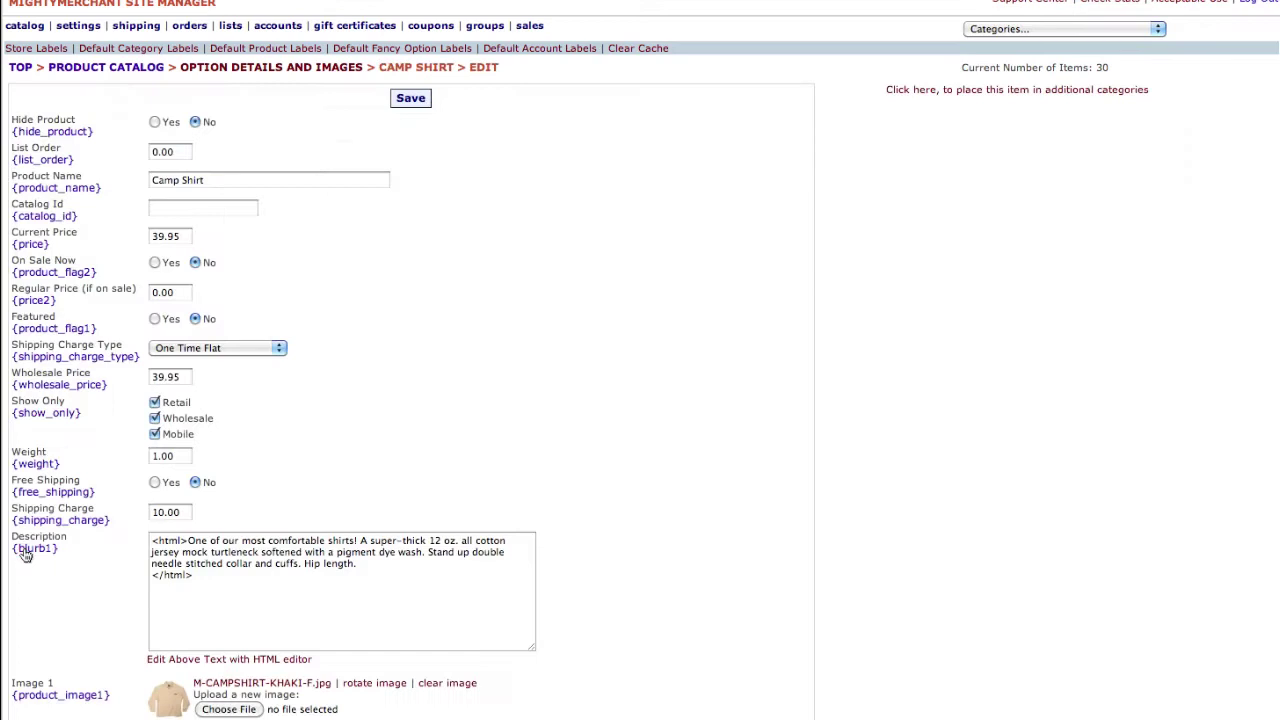
{"action": "left_click", "coordinate": [267, 347]}
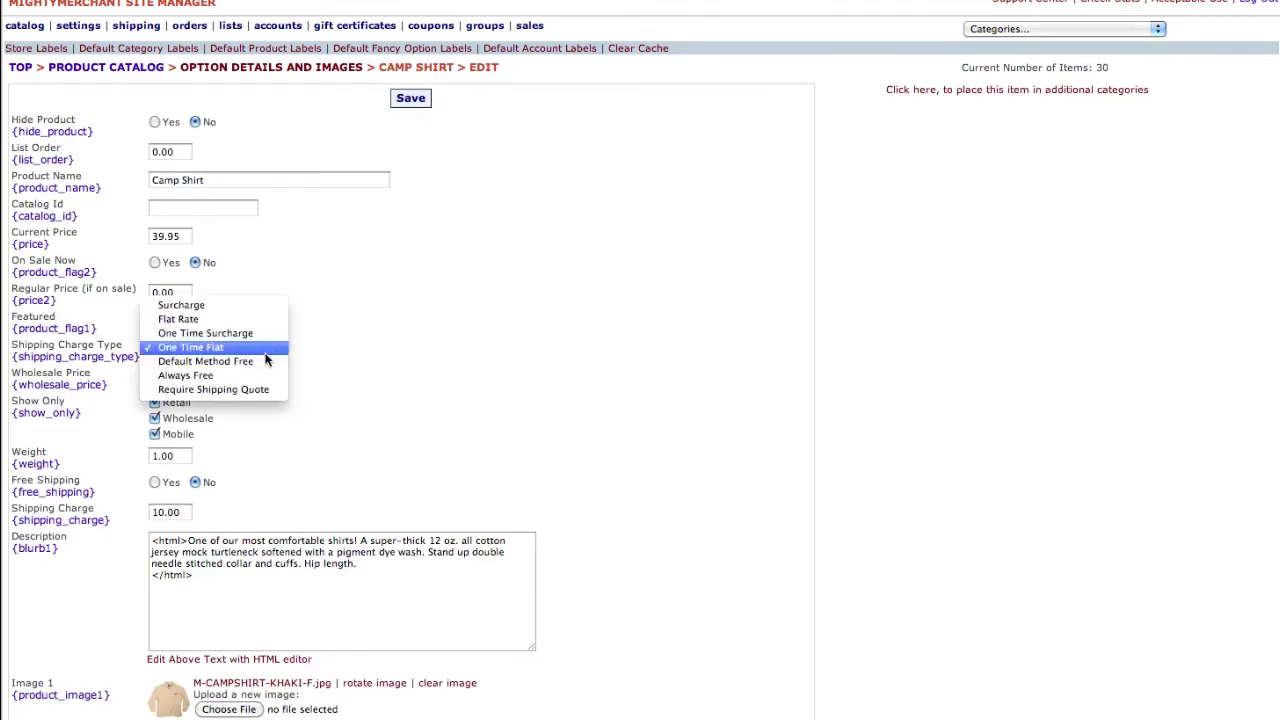
{"action": "left_click", "coordinate": [263, 361]}
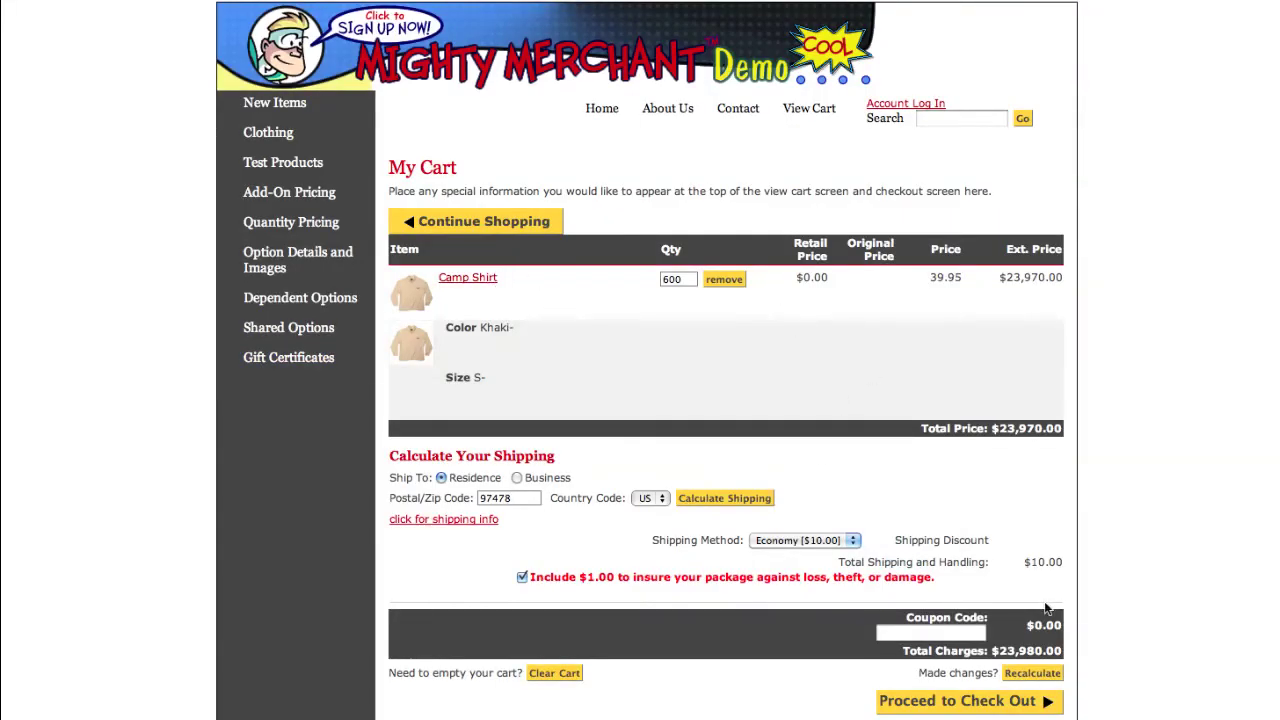
{"action": "left_click", "coordinate": [758, 502]}
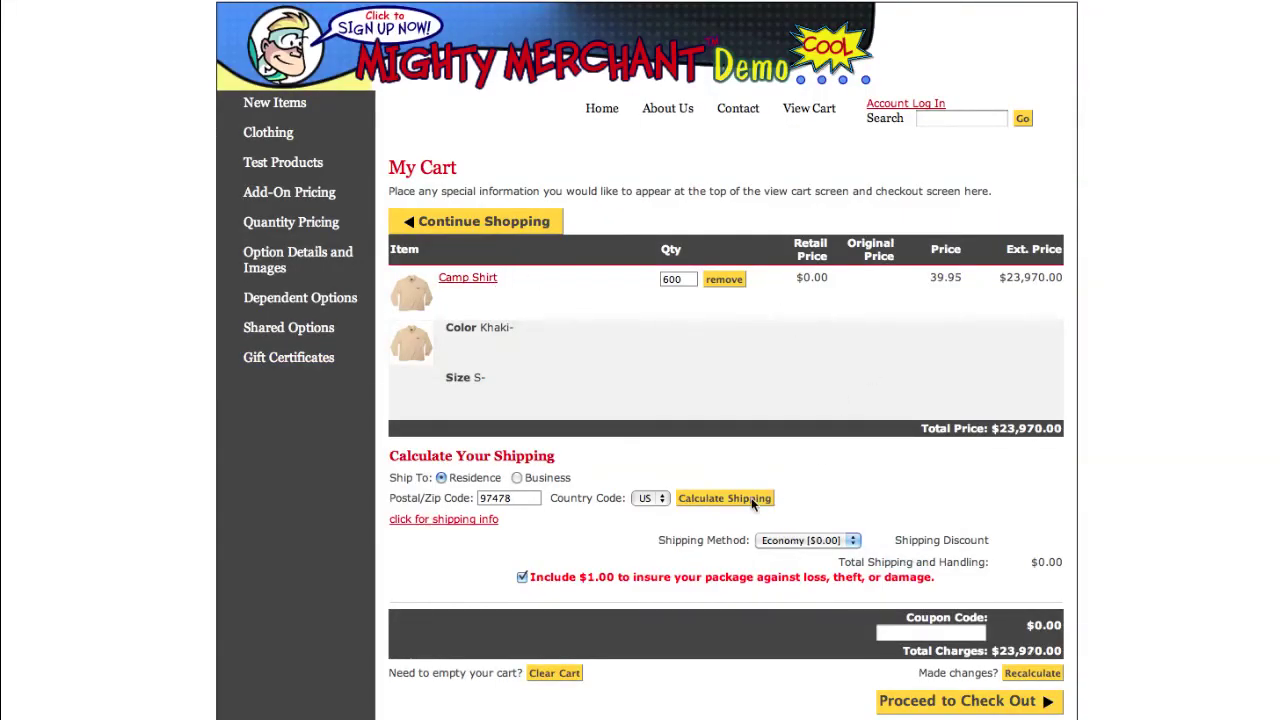
{"action": "left_click_drag", "start_coordinate": [1030, 563], "coordinate": [1064, 562]}
{"action": "left_click", "coordinate": [798, 541]}
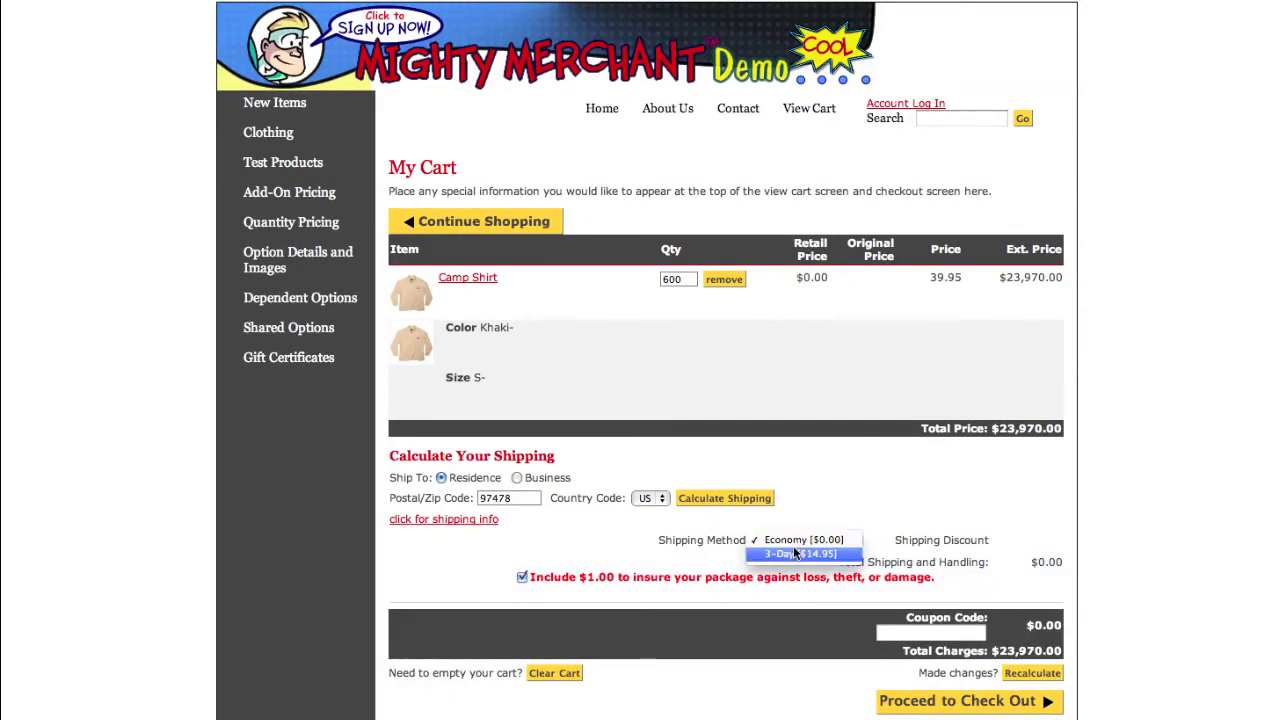
{"action": "left_click", "coordinate": [795, 554]}
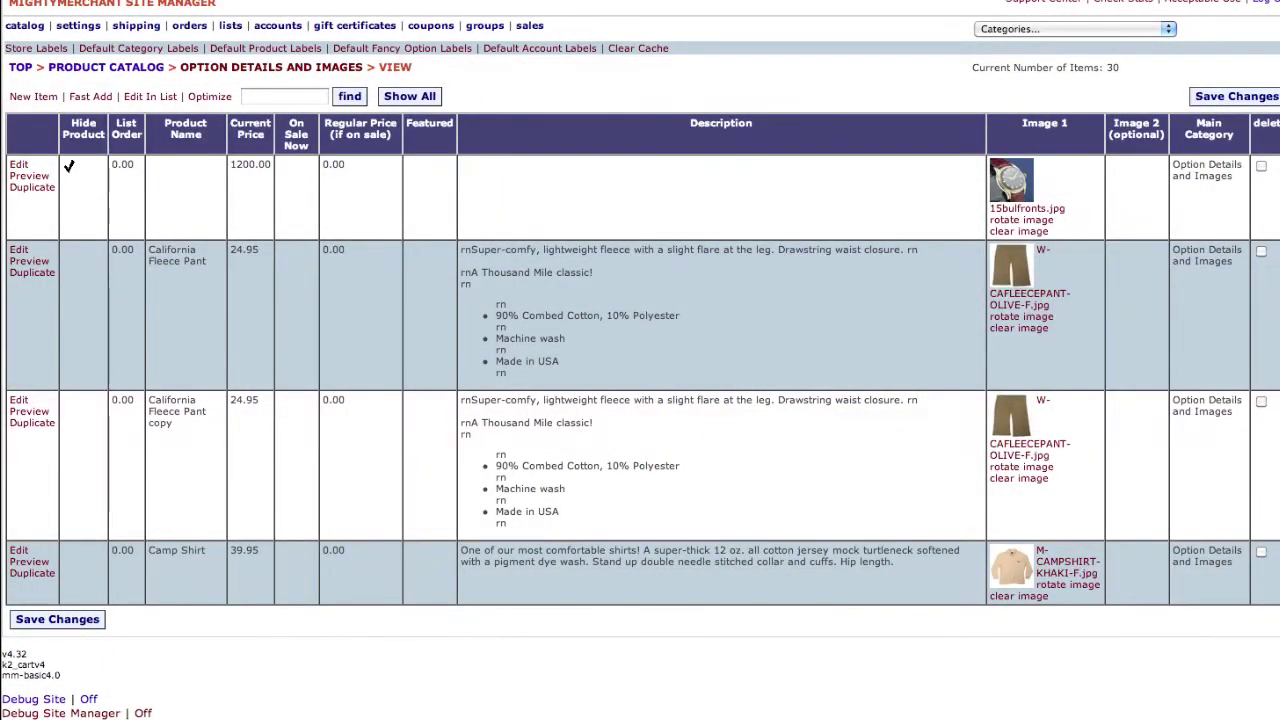
- Set Camp Shirt to Always Free; the updated cart shows Free shipping at $0.00
{"action": "left_click", "coordinate": [18, 553]}
{"action": "left_click", "coordinate": [226, 347]}
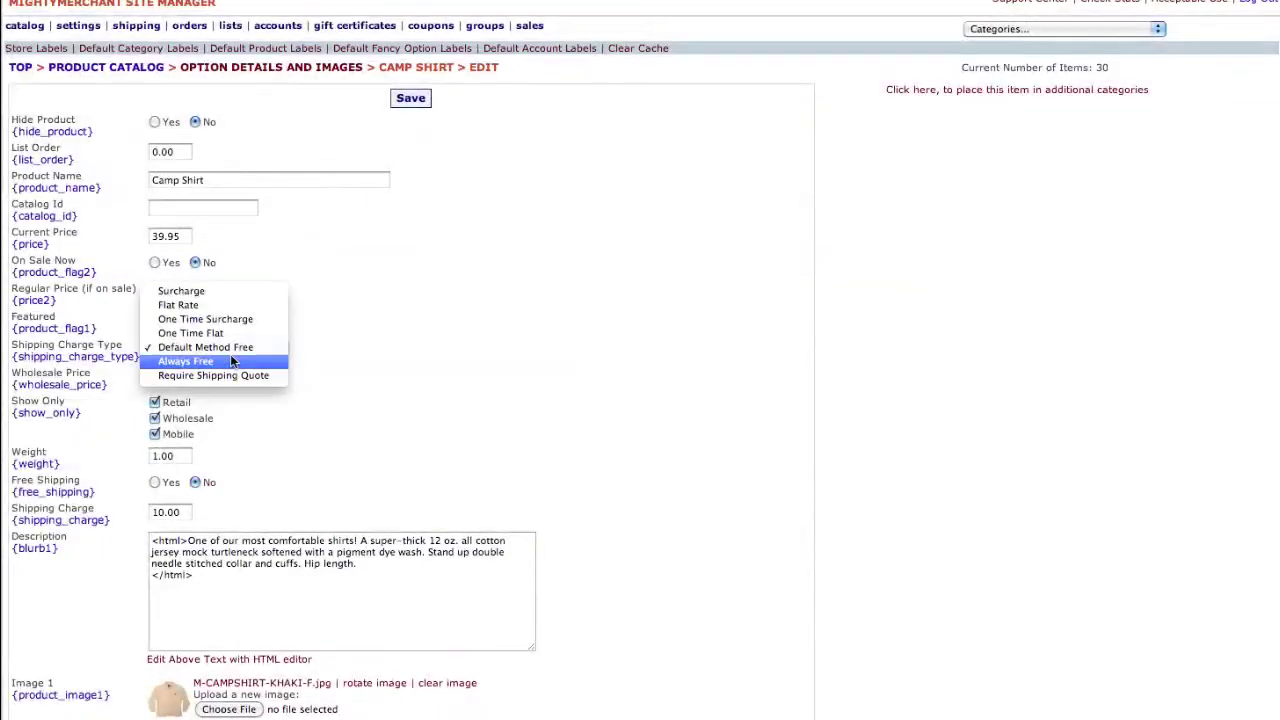
{"action": "left_click", "coordinate": [231, 361]}
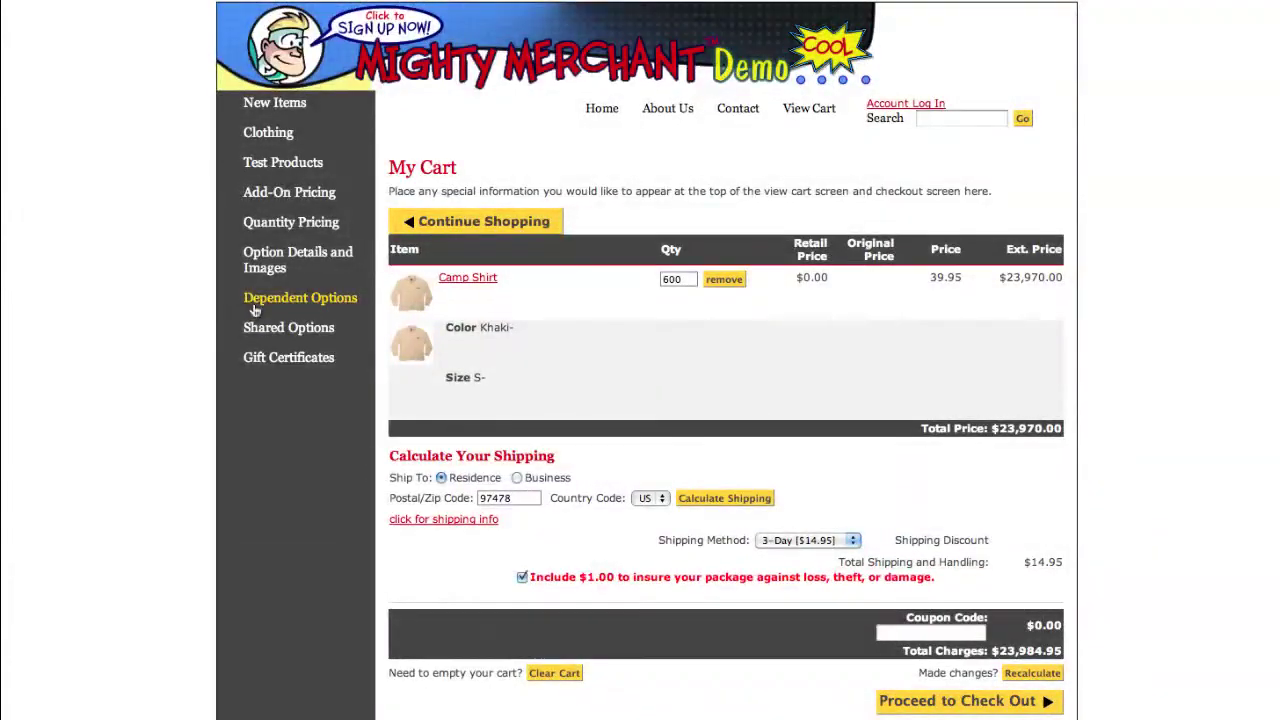
{"action": "left_click", "coordinate": [686, 278]}
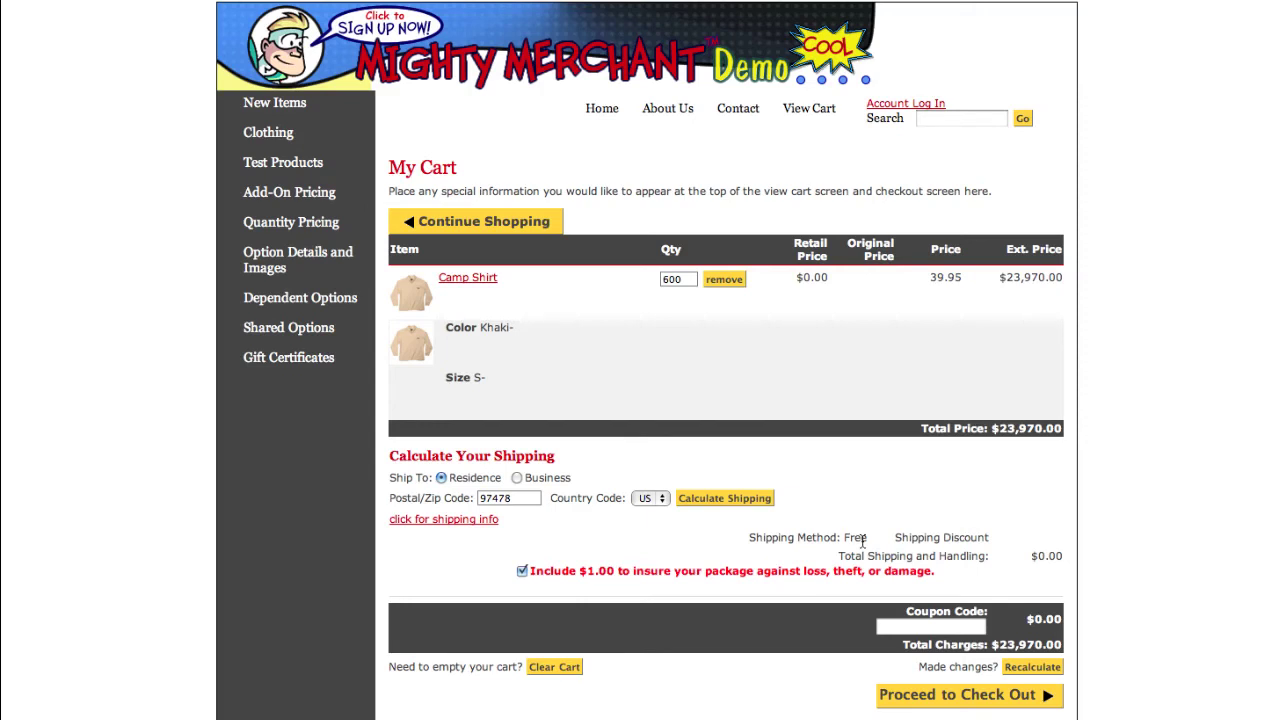
{"action": "key", "text": "ctrl+Tab"}
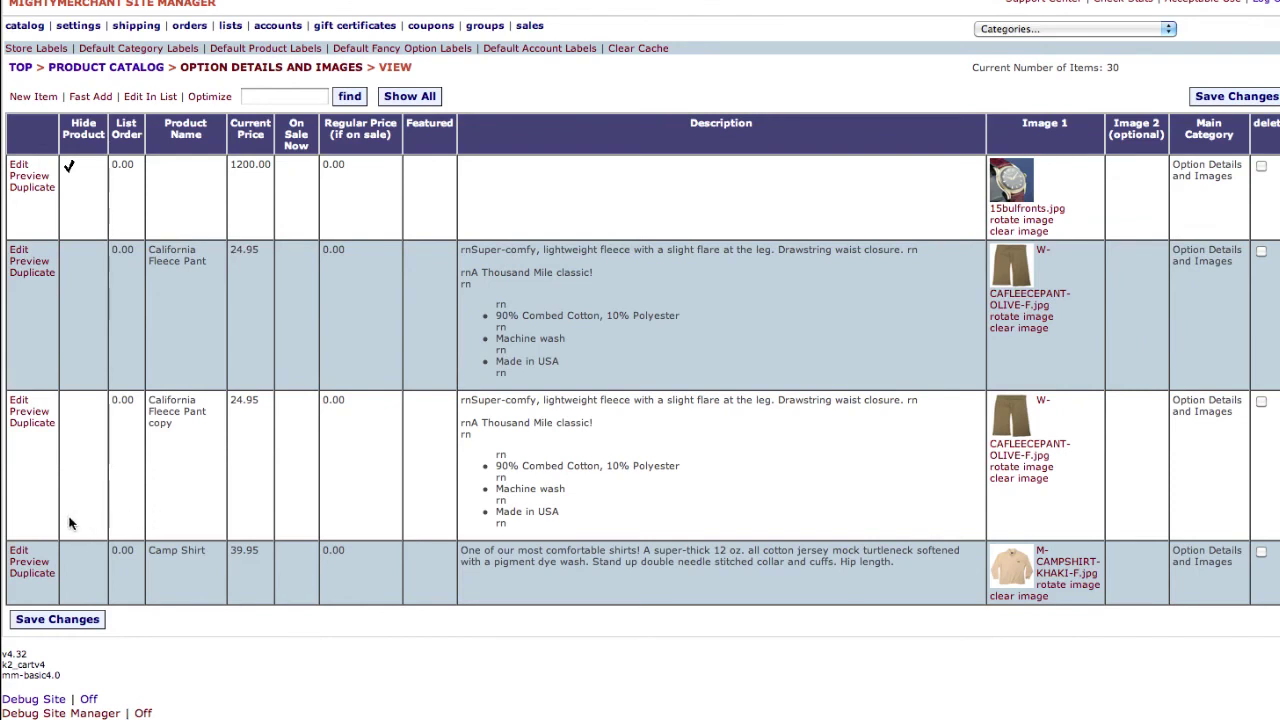
- Set Camp Shirt to Require Shipping Quote; the updated cart's shipping reads Quote
{"action": "left_click", "coordinate": [19, 551]}
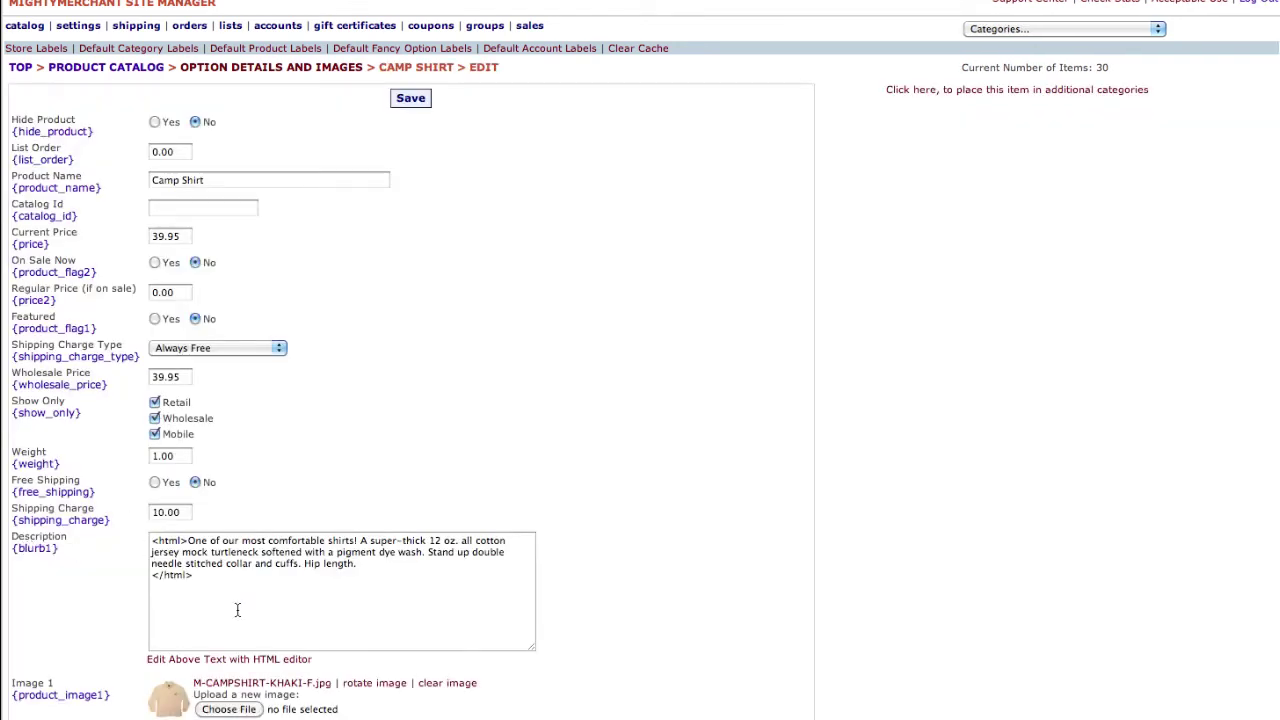
{"action": "left_click", "coordinate": [181, 347]}
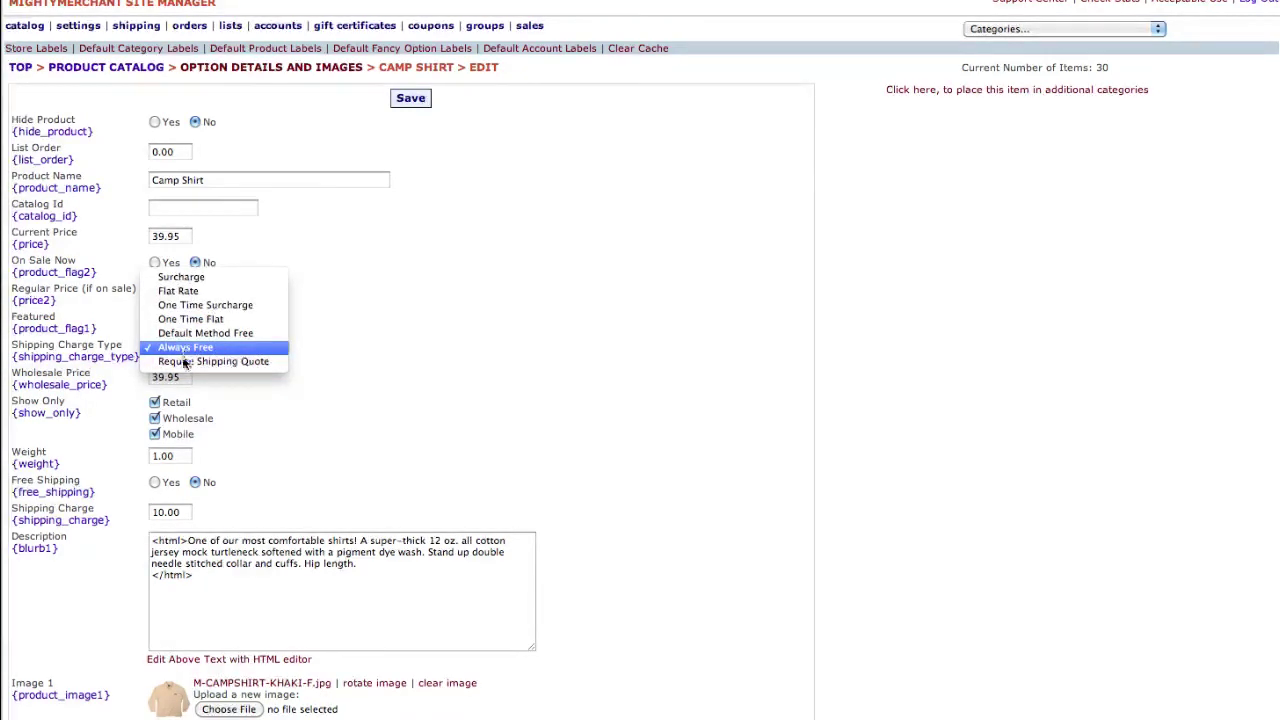
{"action": "left_click", "coordinate": [183, 362]}
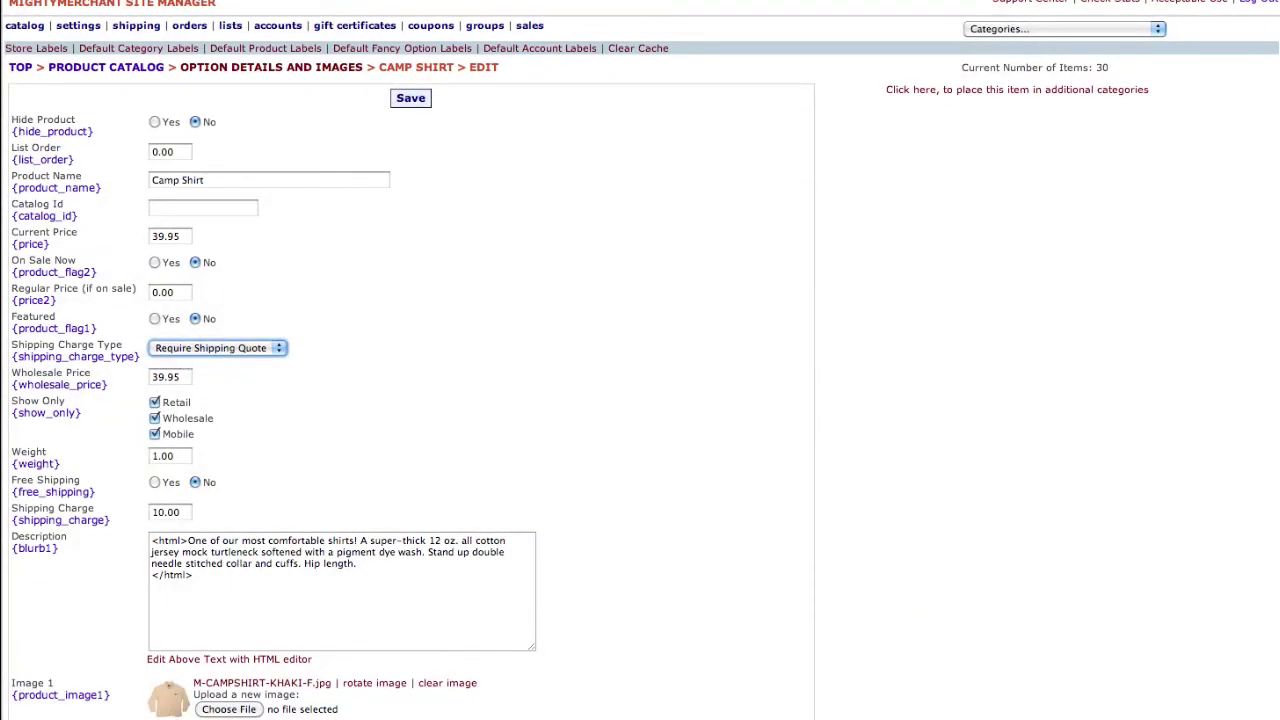
{"action": "key", "text": "Return"}
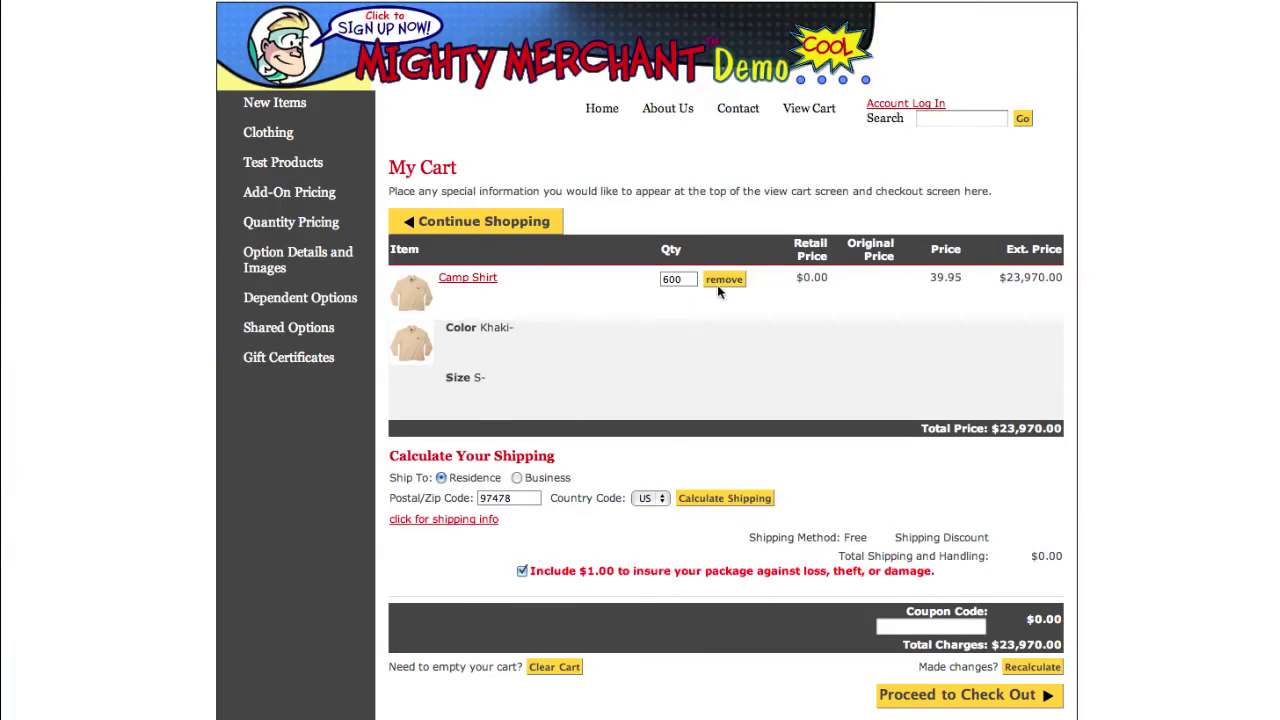
{"action": "left_click", "coordinate": [691, 279]}
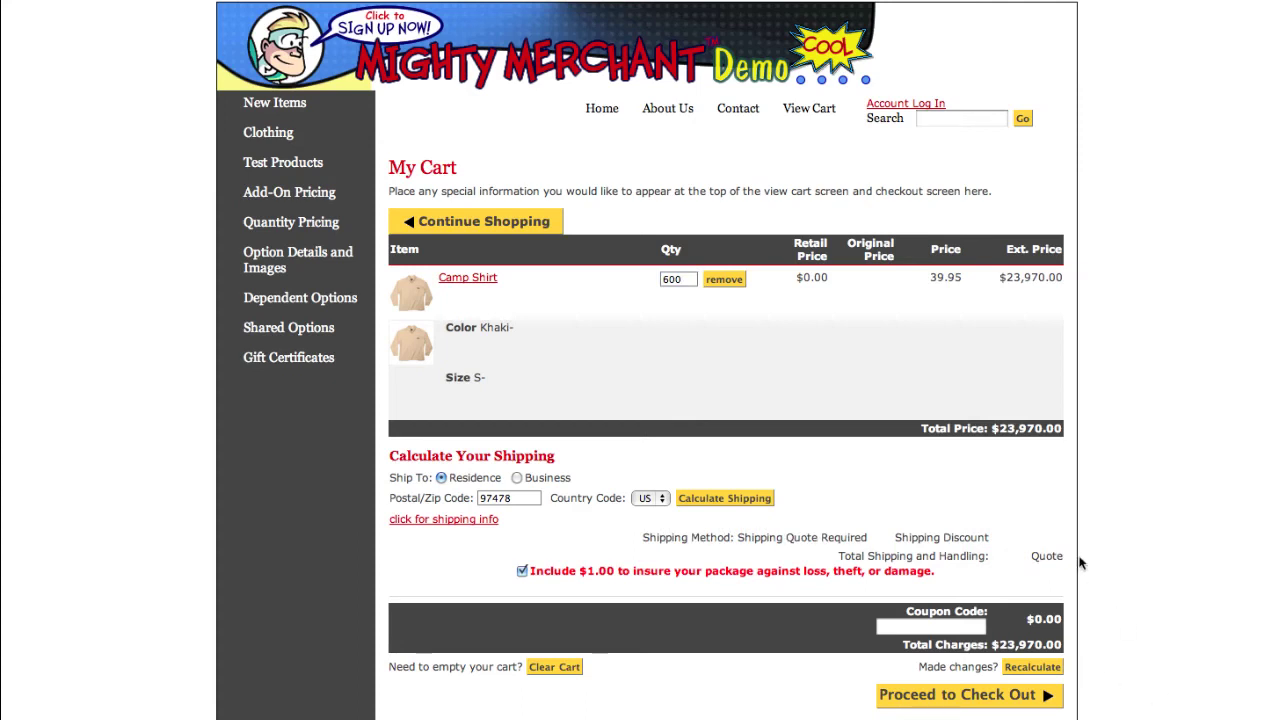
{"action": "left_click_drag", "start_coordinate": [1066, 562], "coordinate": [1033, 553]}
{"action": "left_click", "coordinate": [1033, 554]}
- Proceed to checkout, reaching the prefilled Billing and Shipping Information form
{"action": "left_click", "coordinate": [958, 695]}
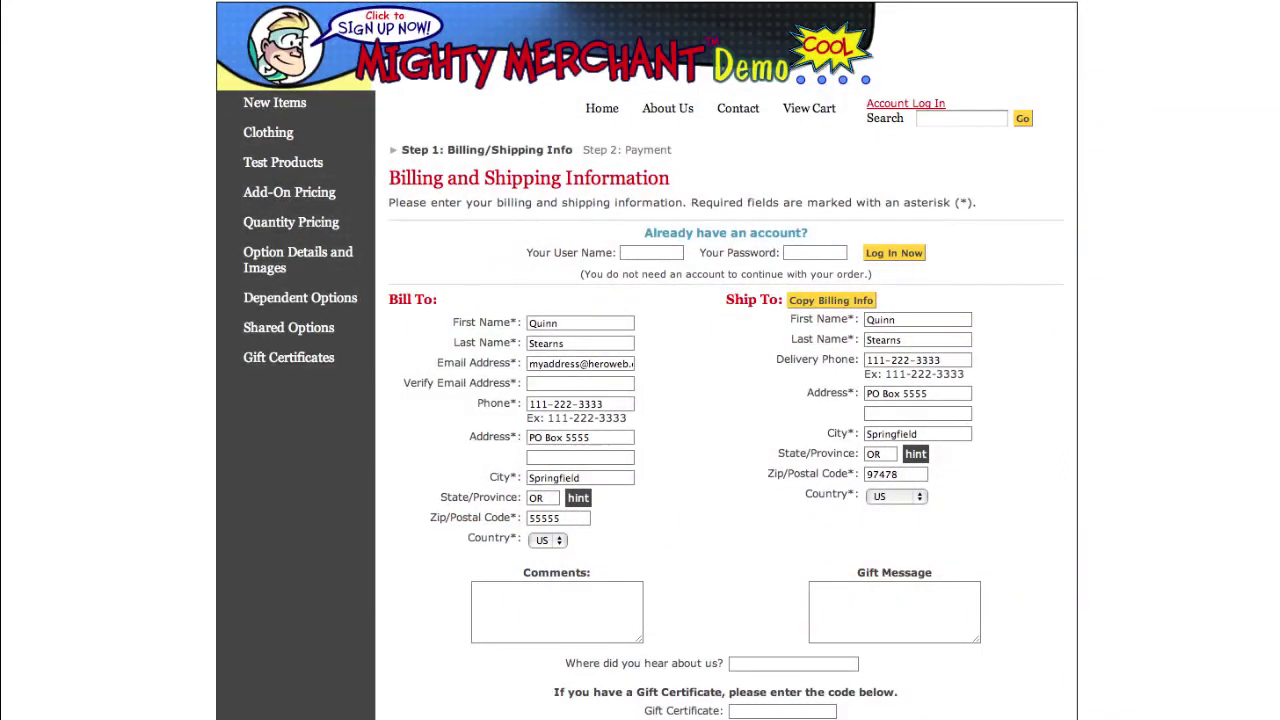